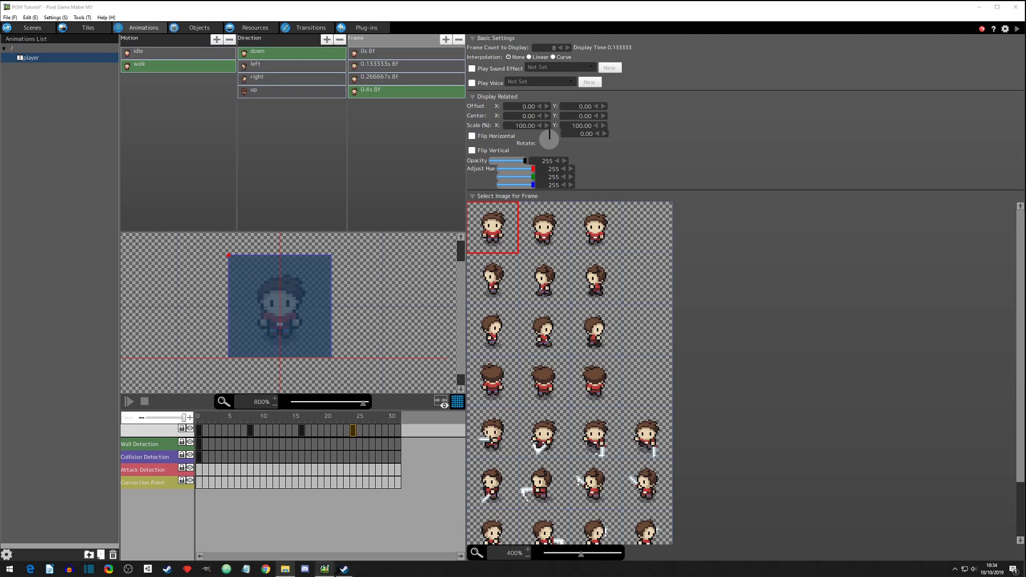
Step: Switch to Steam and read the discussion on using RPG Maker RTP assets in Pixel Game Maker MV, including the developer's answer
click(344, 569)
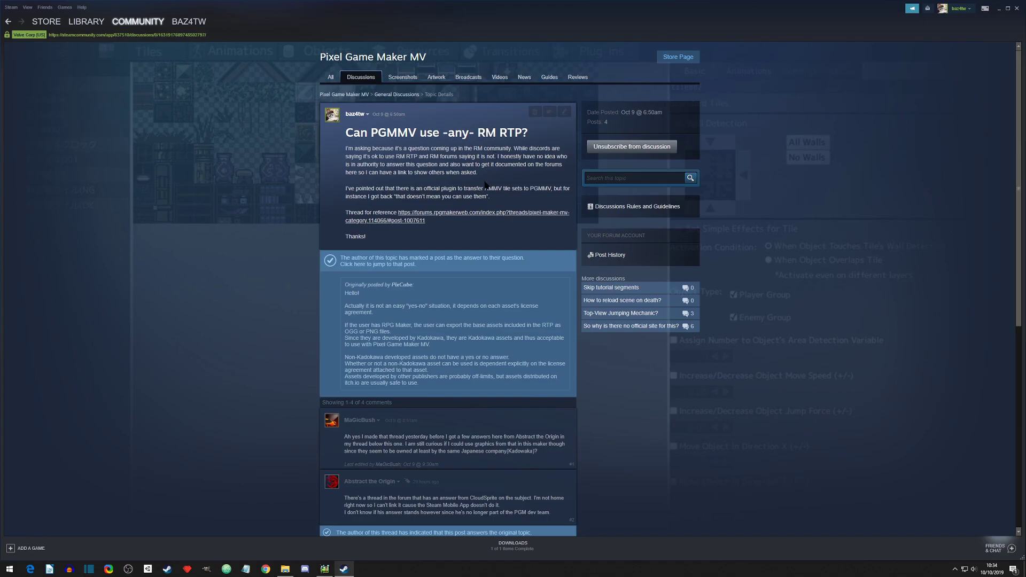
scroll(486, 185, down, 5)
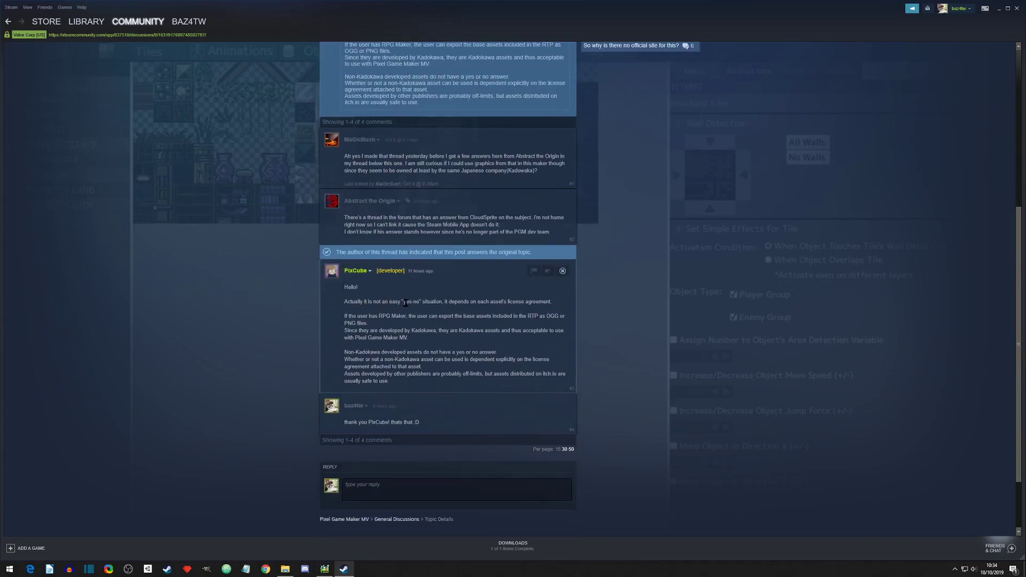
drag(402, 316, 460, 324)
click(404, 345)
click(436, 325)
click(482, 327)
drag(345, 354, 483, 383)
click(482, 382)
drag(406, 338, 412, 329)
click(434, 340)
click(344, 570)
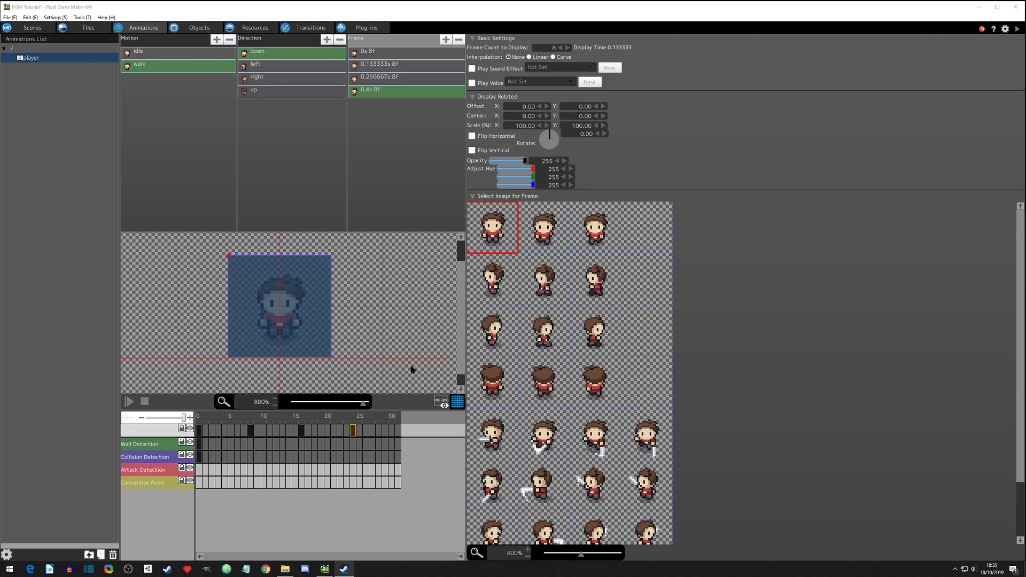
Step: Add a new object named player and assign it the player animation
click(198, 28)
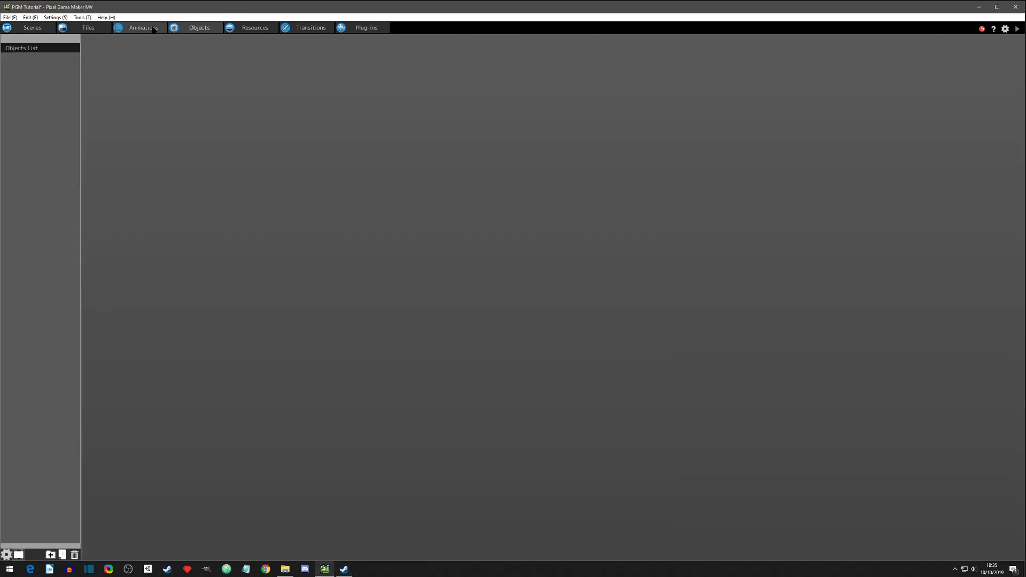
click(157, 28)
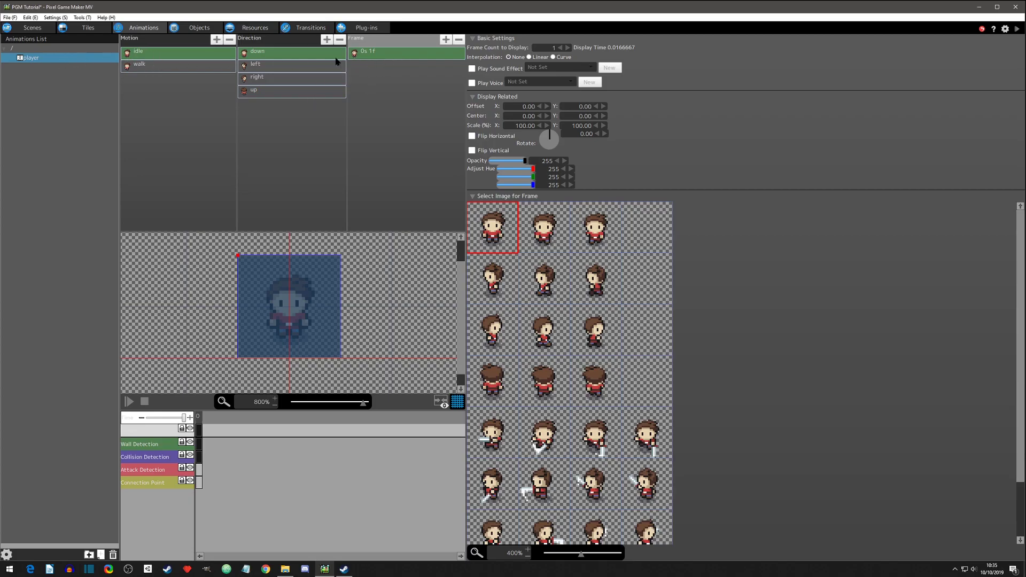
click(196, 29)
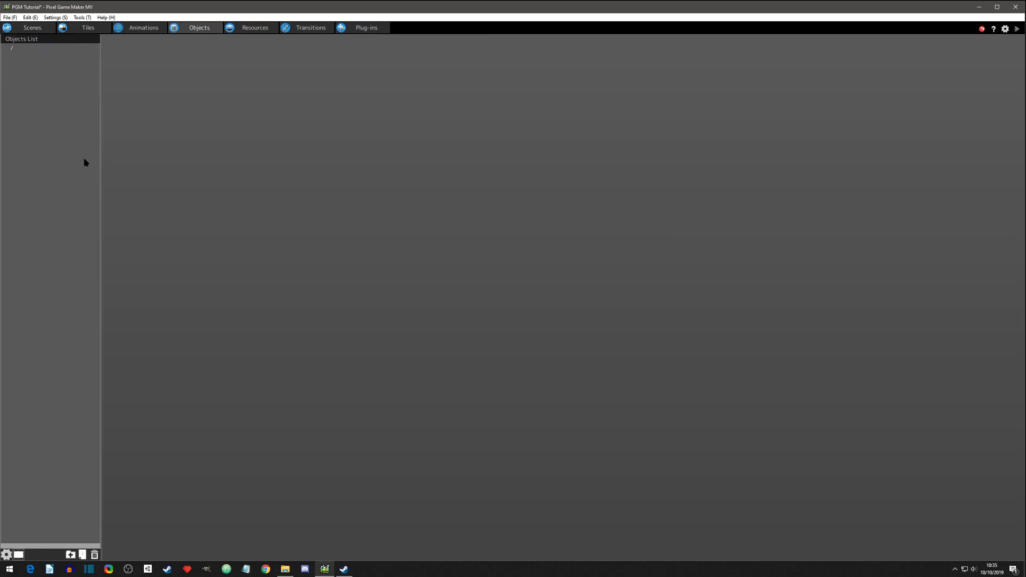
right_click(51, 145)
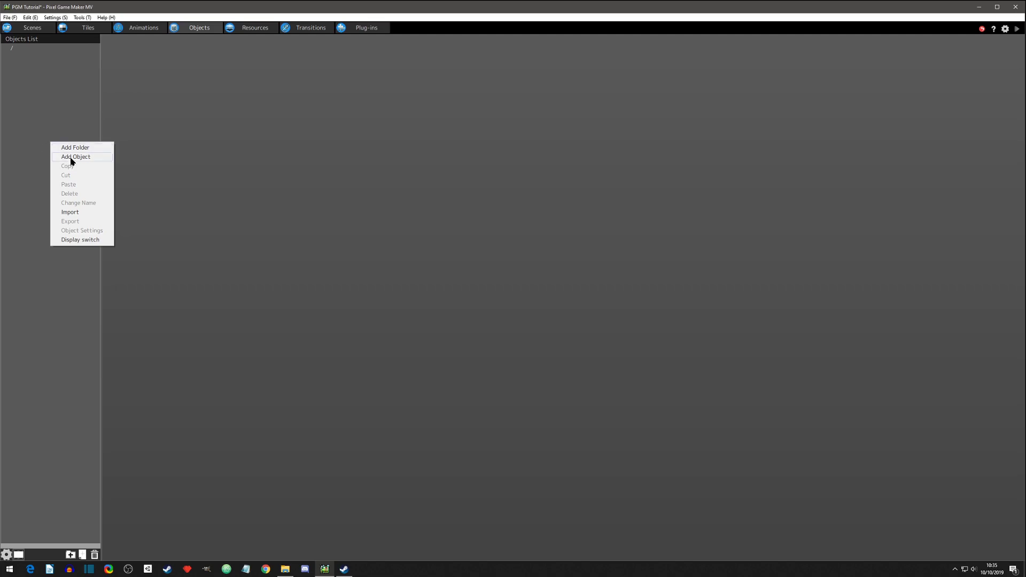
click(75, 428)
right_click(58, 213)
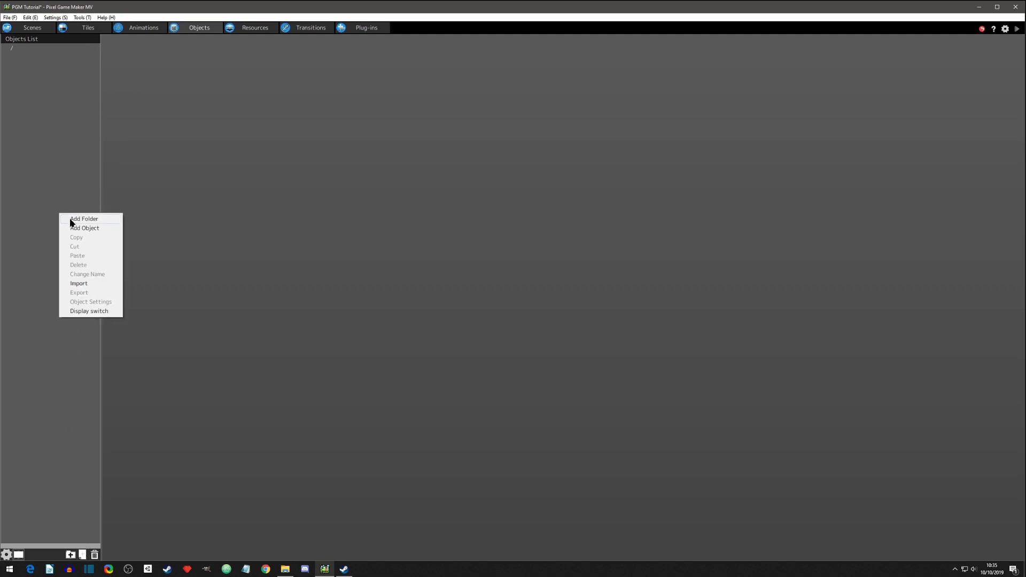
click(74, 226)
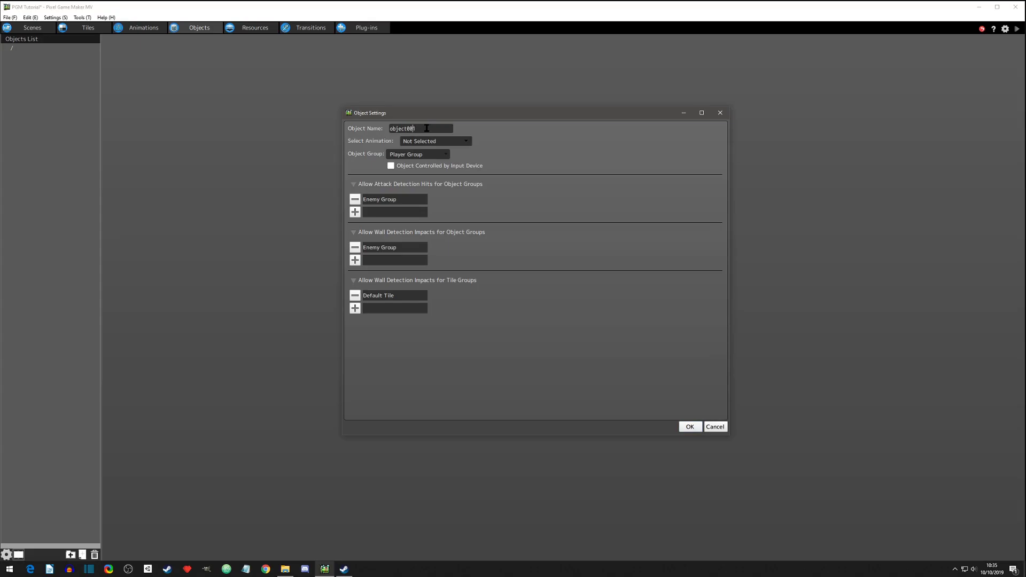
text(player)
click(422, 142)
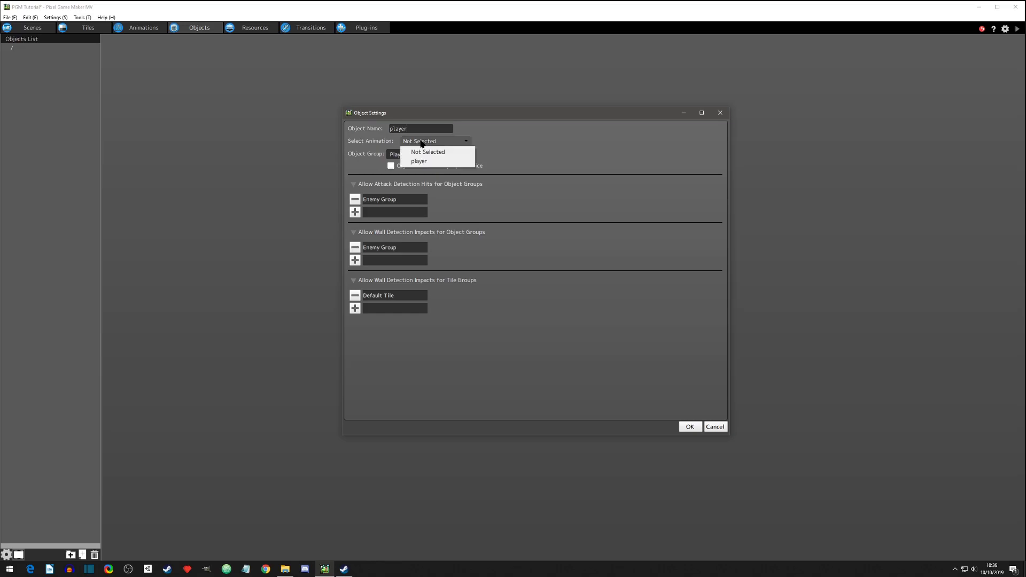
click(420, 161)
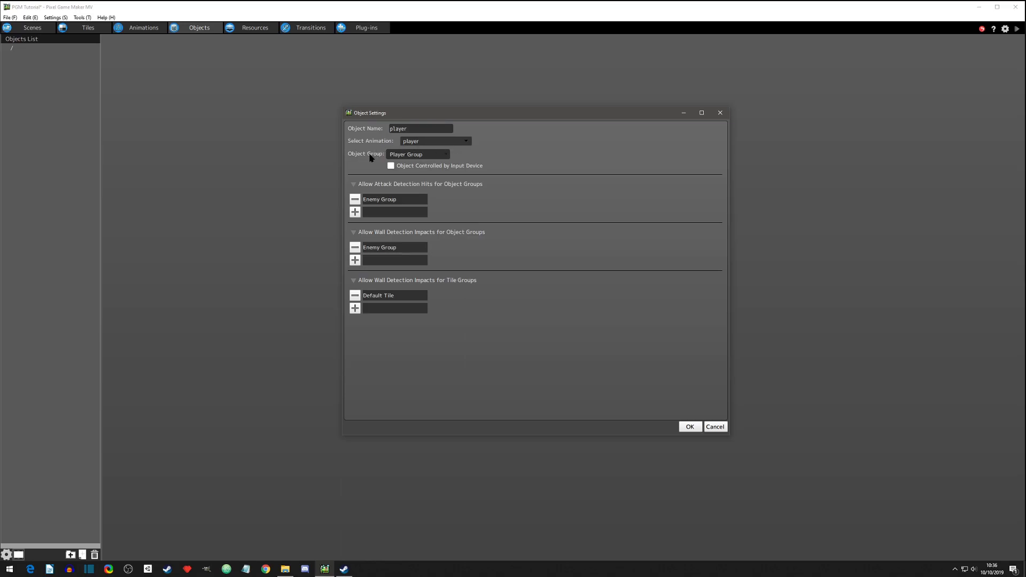
Step: Place the object in Player Group and enable Object Controlled by Input Device
click(413, 156)
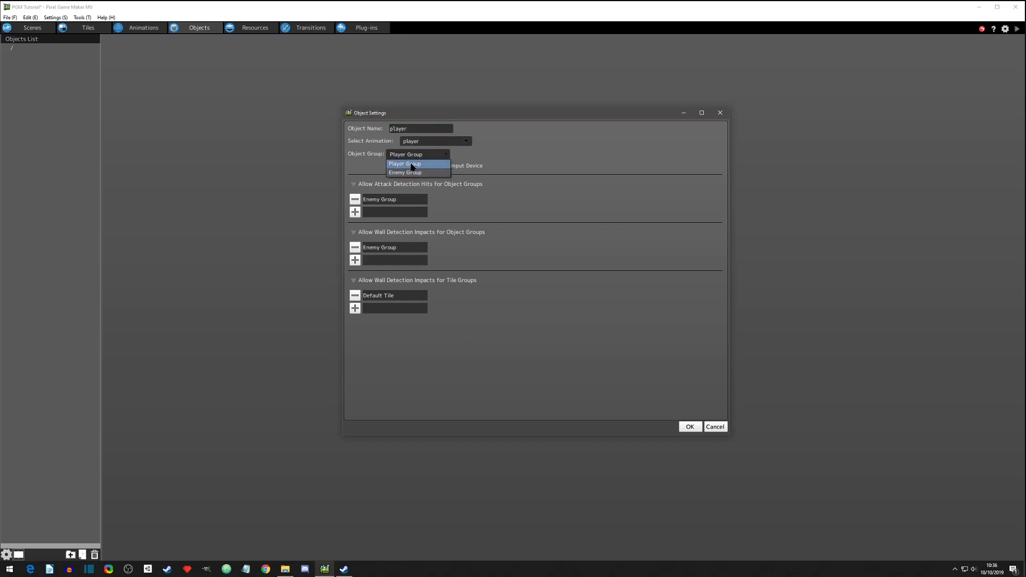
click(410, 164)
click(391, 166)
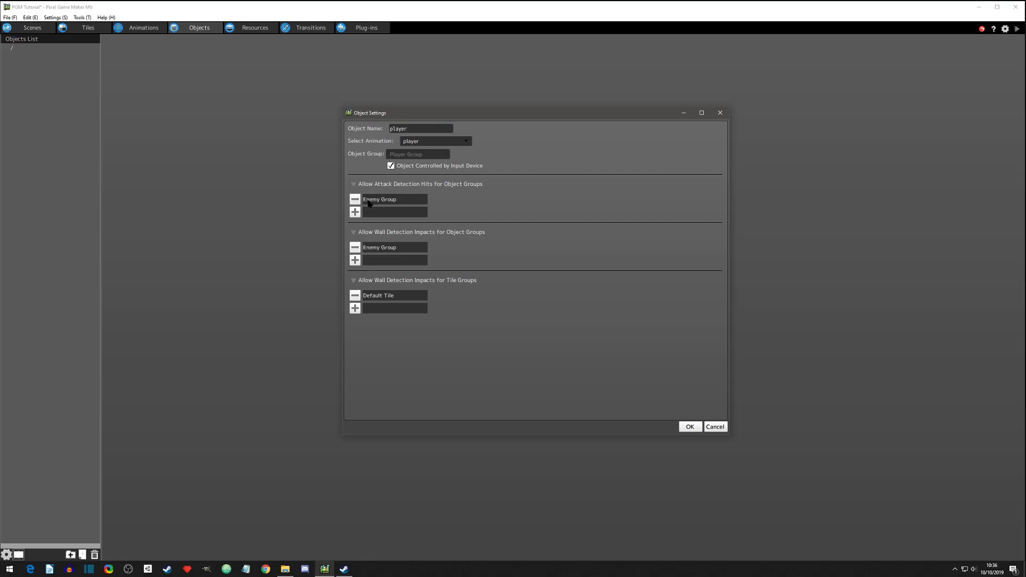
click(355, 212)
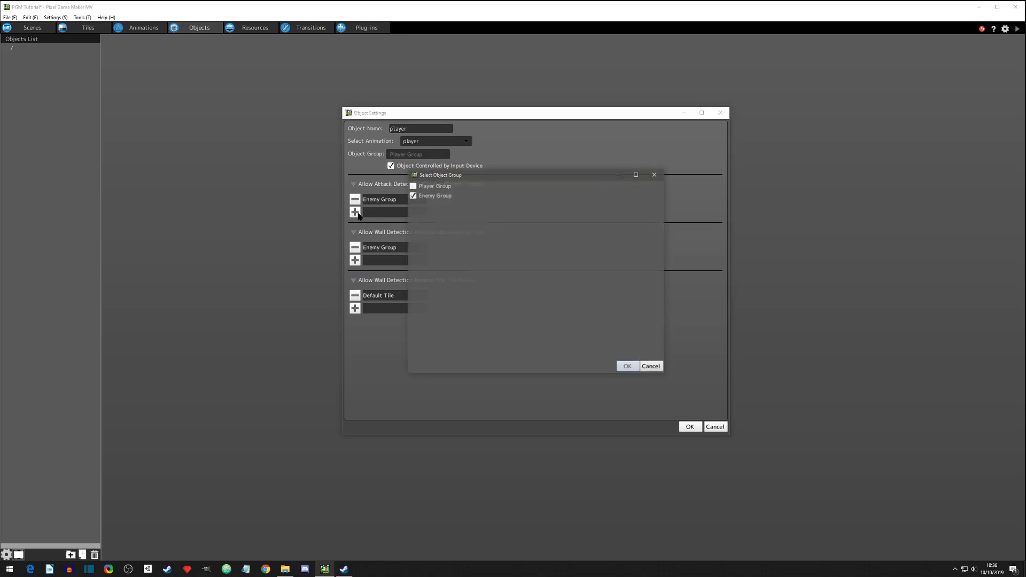
click(412, 186)
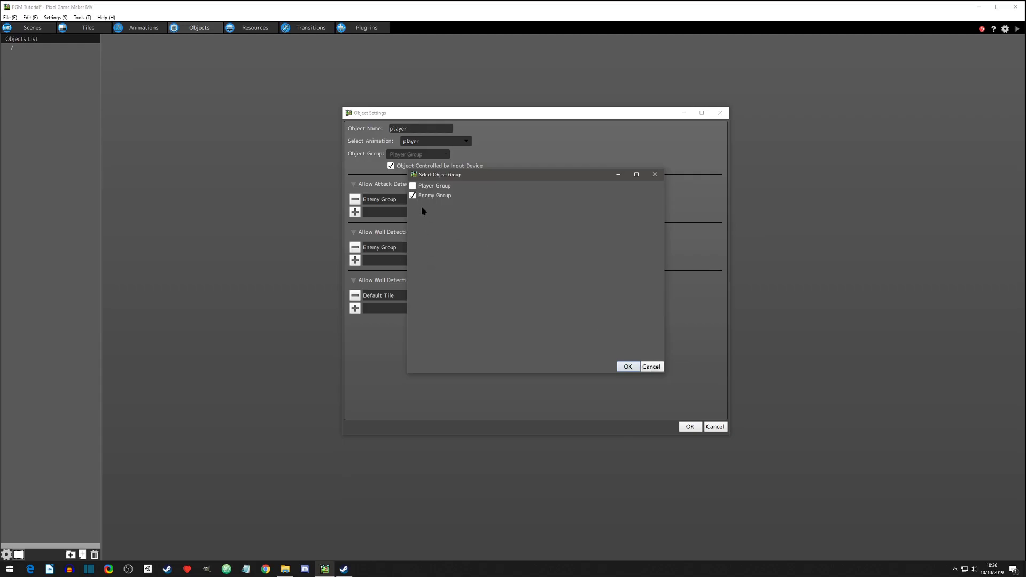
click(652, 368)
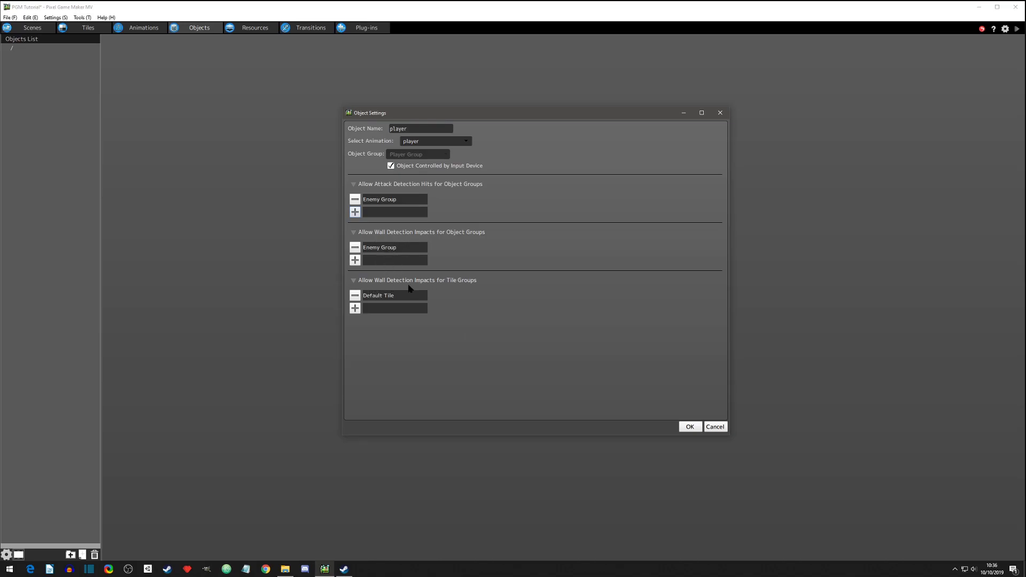
Step: Accept the object settings to create the player object
click(688, 427)
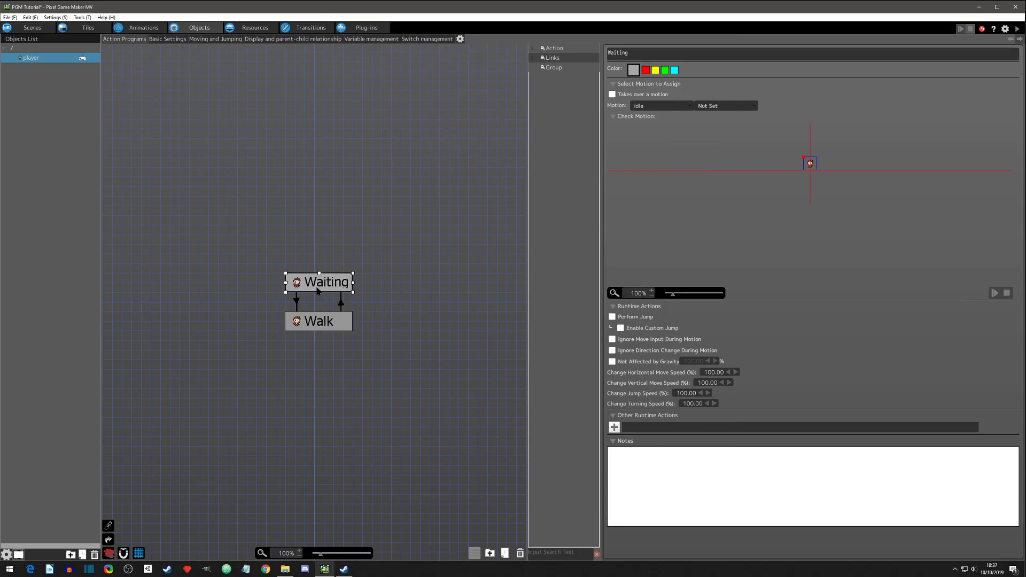
Step: Examine the default Waiting and Walk actions and the two links connecting them in the player's action program
click(314, 321)
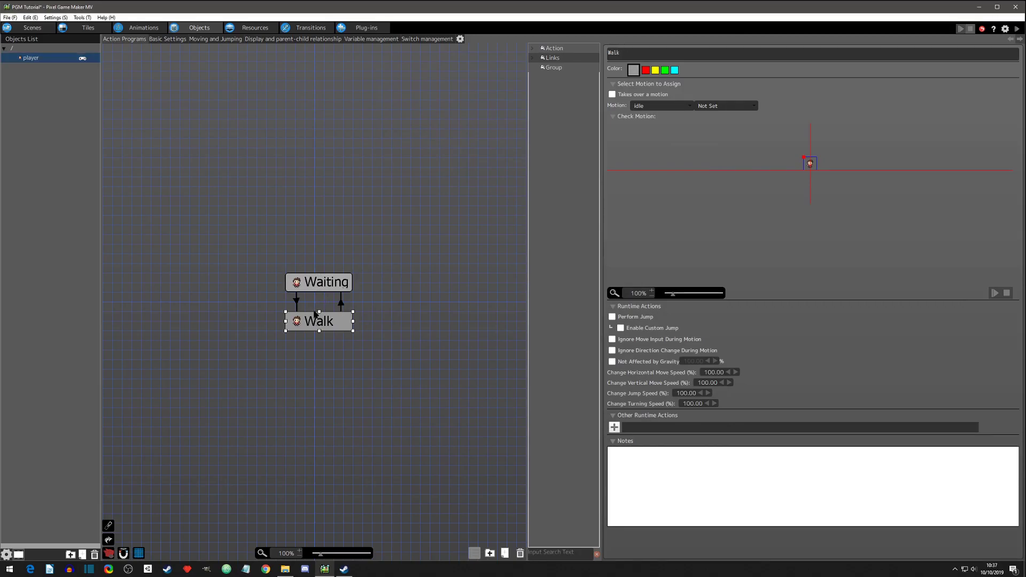
click(315, 289)
click(321, 321)
click(318, 287)
click(319, 289)
click(315, 326)
click(320, 287)
click(297, 304)
click(342, 315)
click(342, 305)
click(331, 287)
click(297, 301)
click(309, 324)
click(342, 306)
click(335, 287)
click(299, 303)
click(314, 316)
click(323, 289)
Step: Delete the default Waiting and Walk actions to empty the player's action program
click(352, 334)
click(287, 275)
key(Delete)
click(307, 322)
key(Delete)
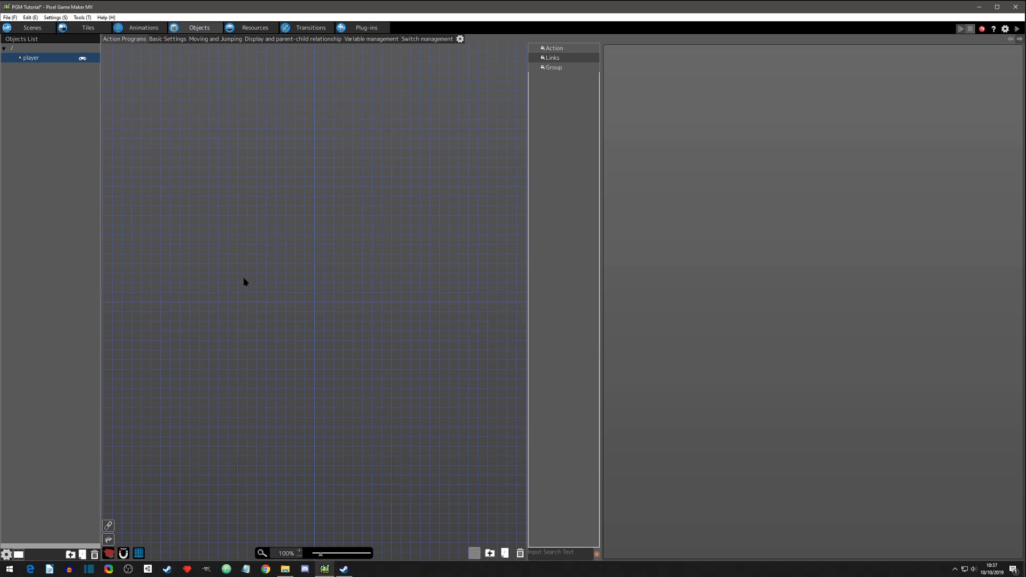
right_click(263, 244)
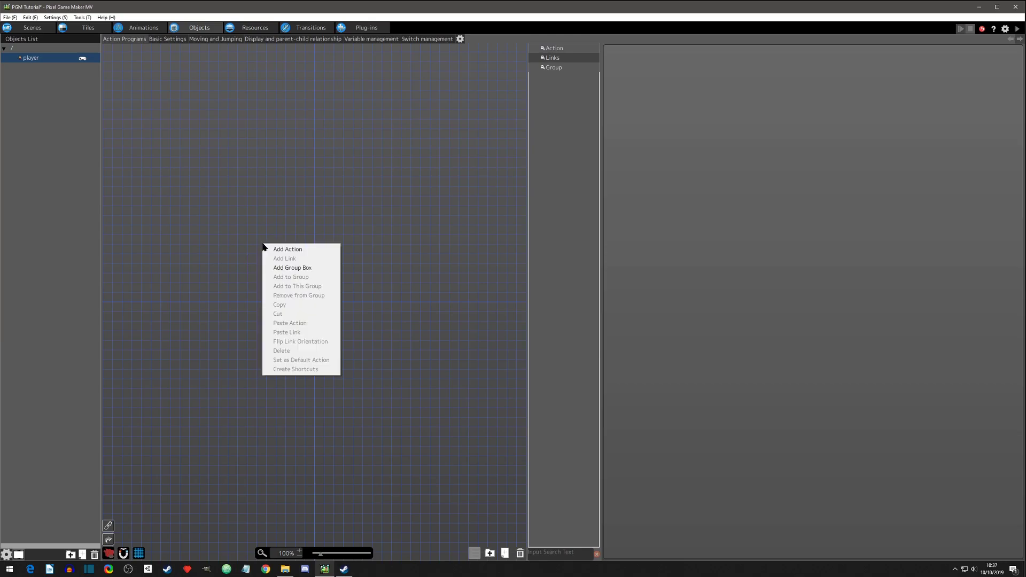
click(345, 210)
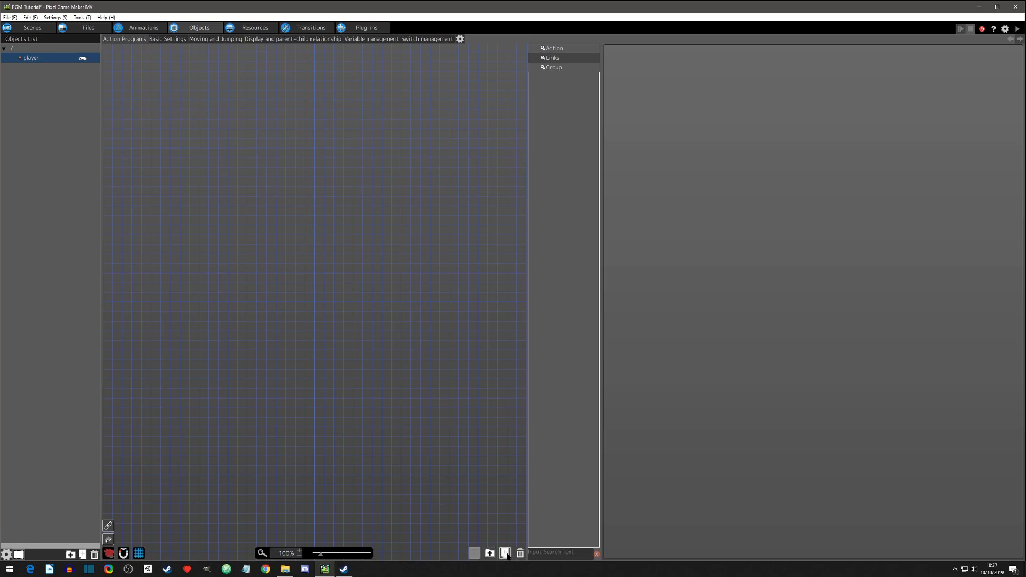
right_click(259, 248)
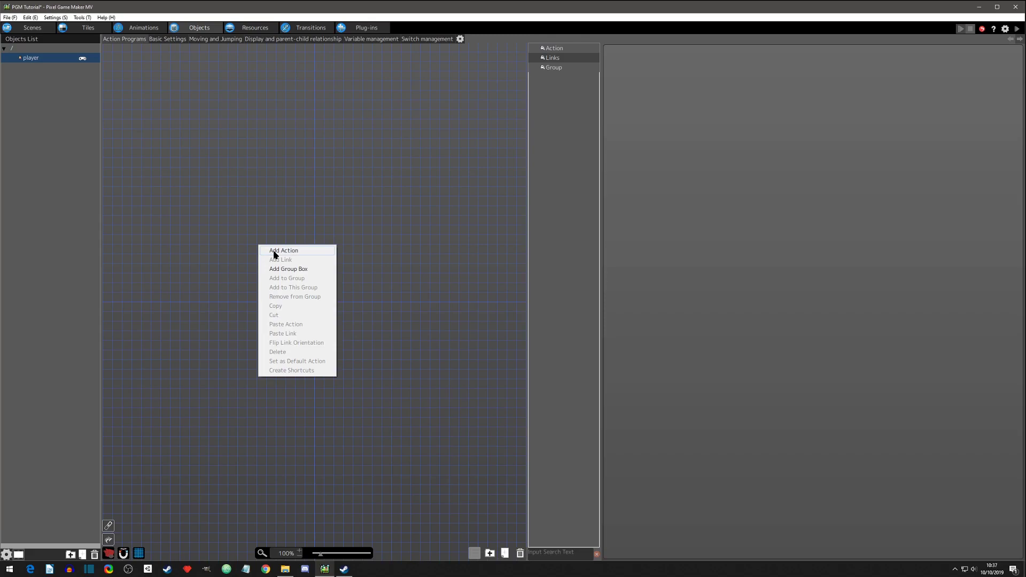
click(210, 197)
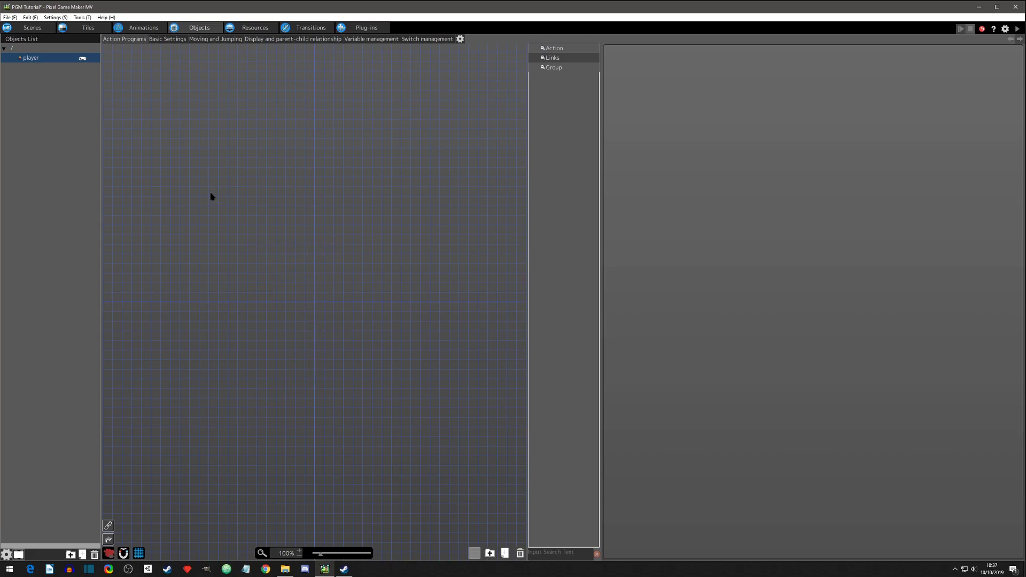
click(19, 81)
right_click(38, 104)
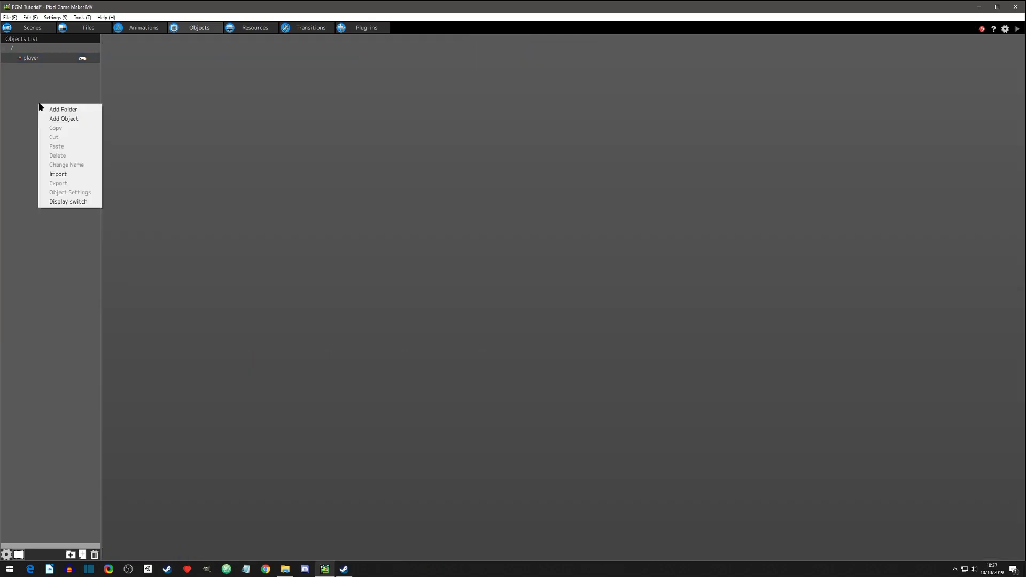
click(40, 90)
click(29, 59)
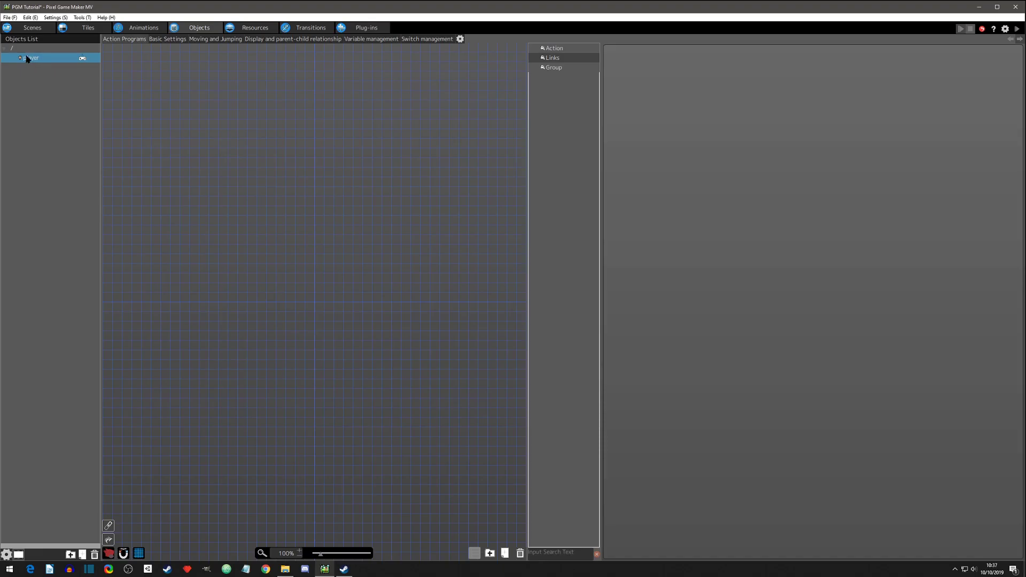
click(30, 28)
click(199, 27)
key(Return)
Step: Add a new action to the player's empty action program and move its box slightly lower on the grid
right_click(226, 178)
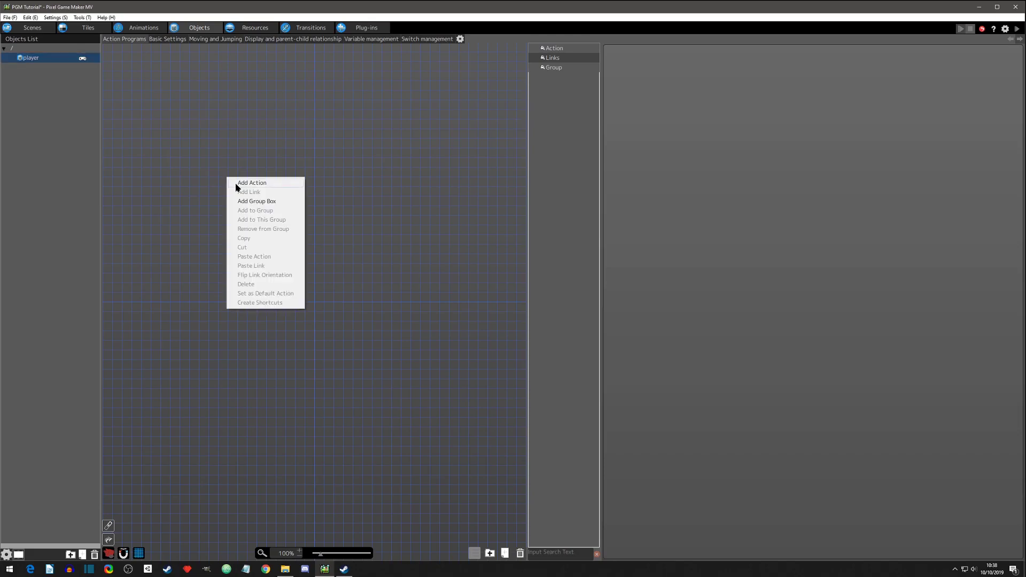
click(237, 183)
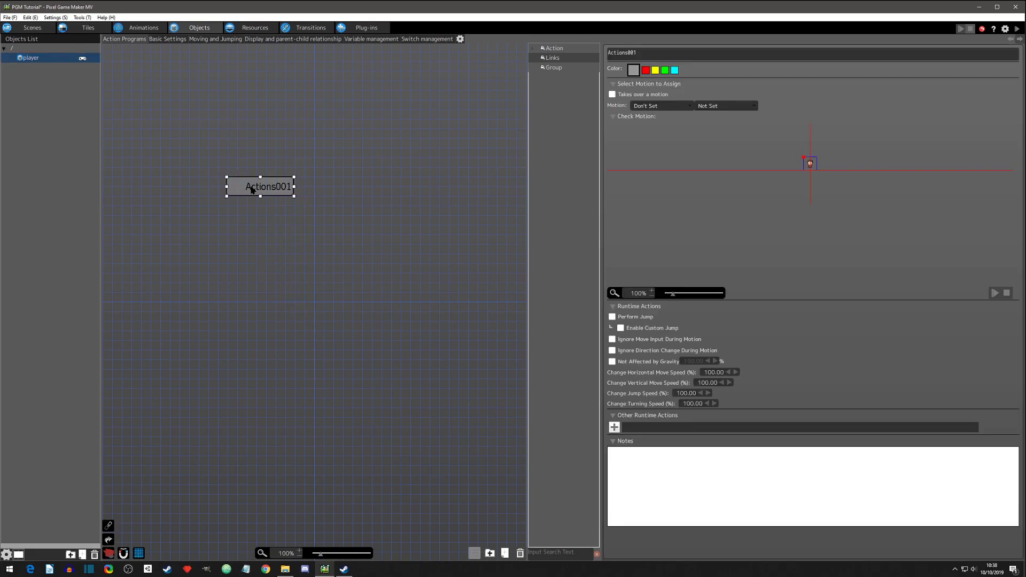
mouse_move(248, 197)
mouse_down()
mouse_move(258, 220)
mouse_move(247, 211)
mouse_up()
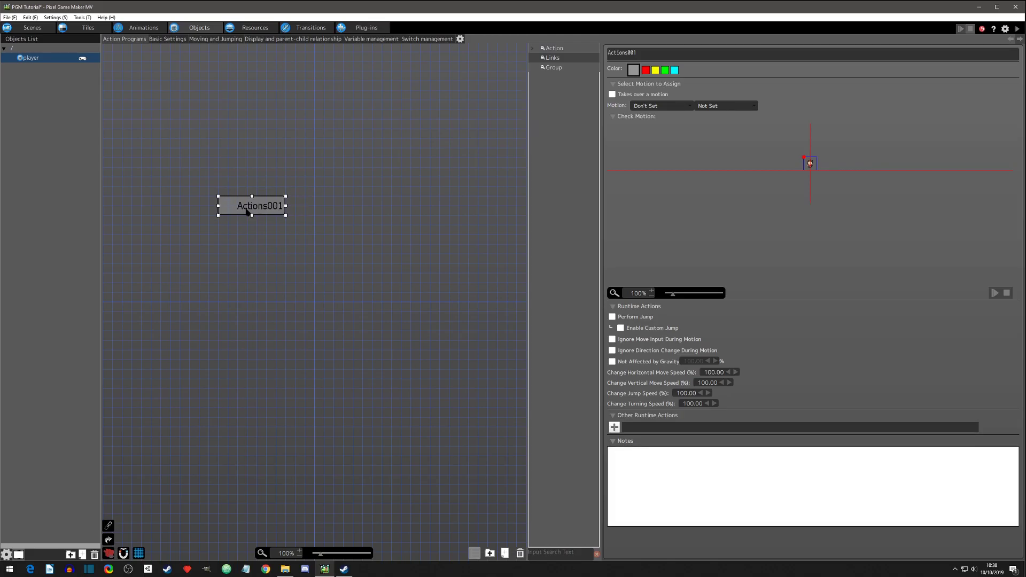
Step: Rename the new action to idle, shift its box slightly down, and assign it the idle motion
drag(653, 53, 571, 50)
text(idle)
key(Return)
drag(257, 212, 262, 241)
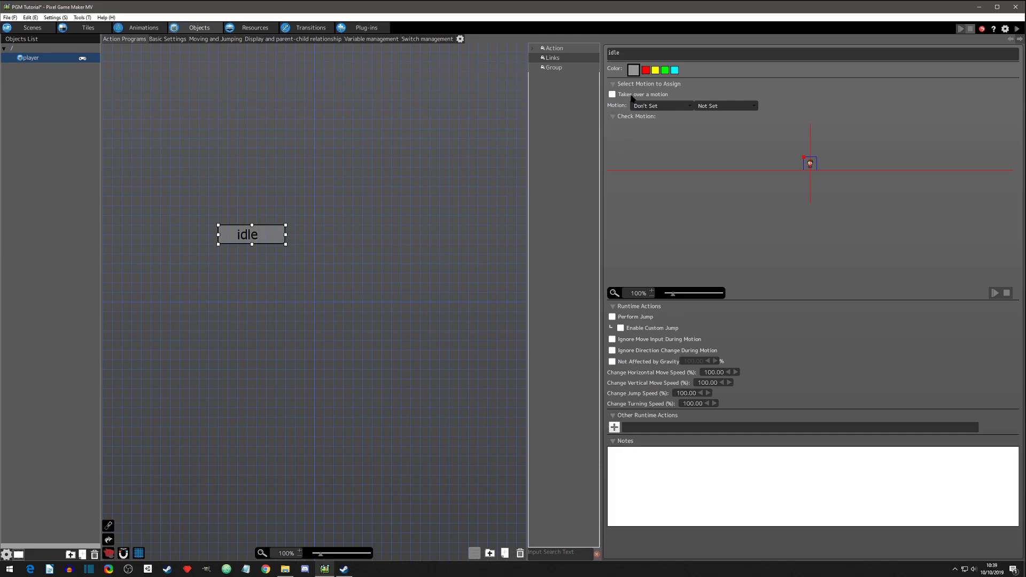
click(644, 106)
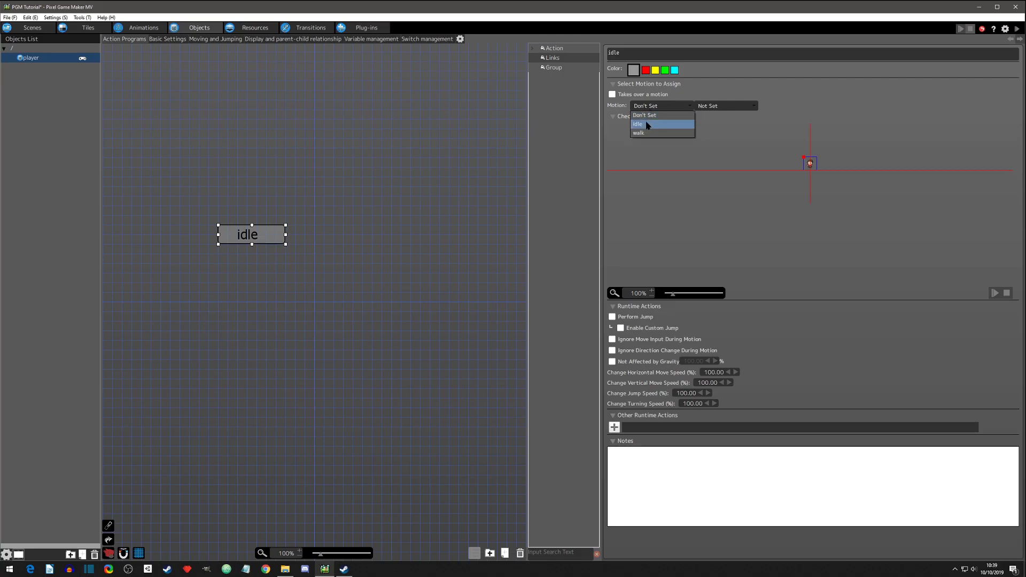
click(647, 125)
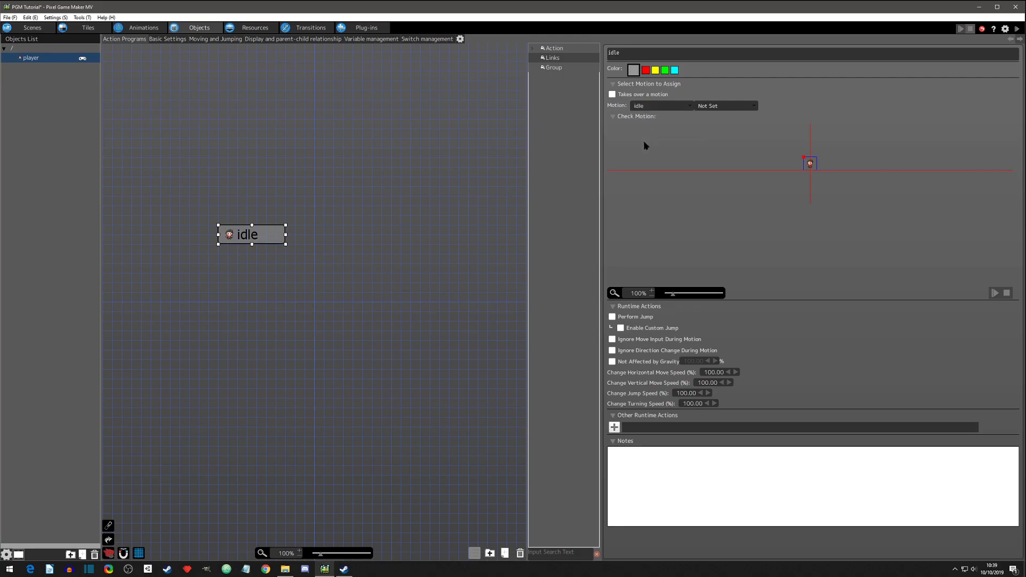
Step: Try red on the idle action and restore it to grey with red, green and blue all set to 150
click(647, 71)
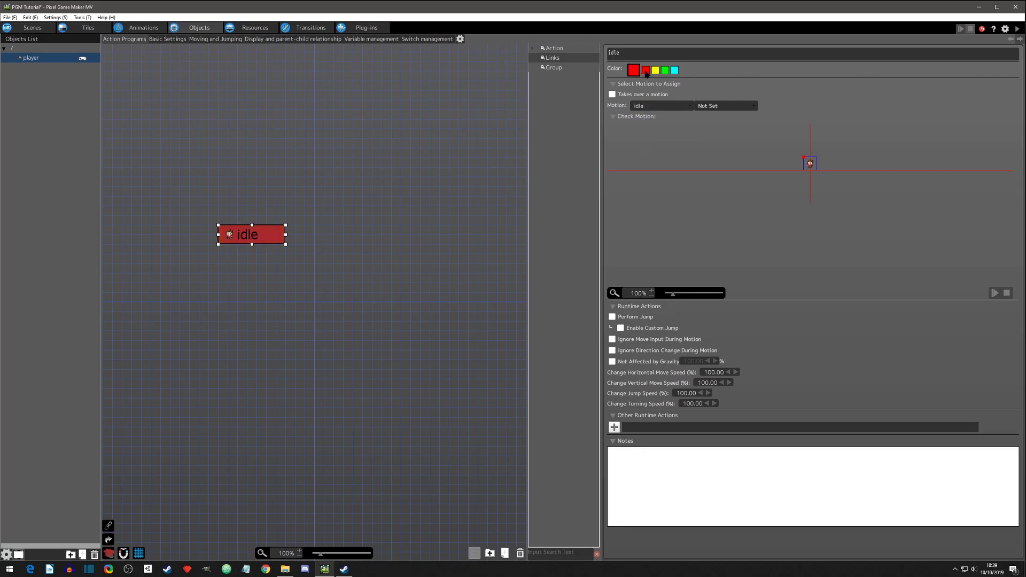
click(634, 70)
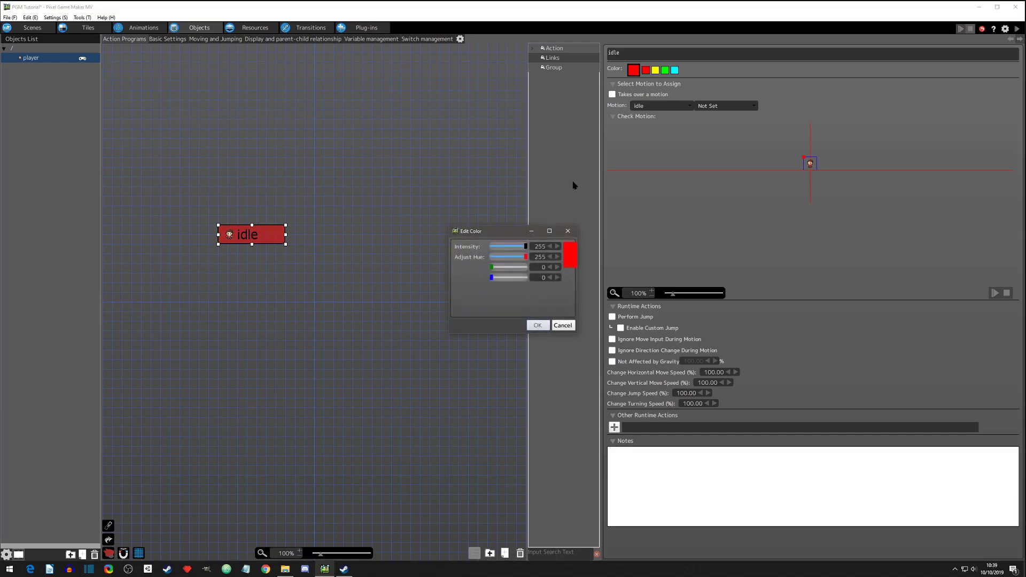
double_click(536, 258)
text(150150)
key(Tab)
text(150)
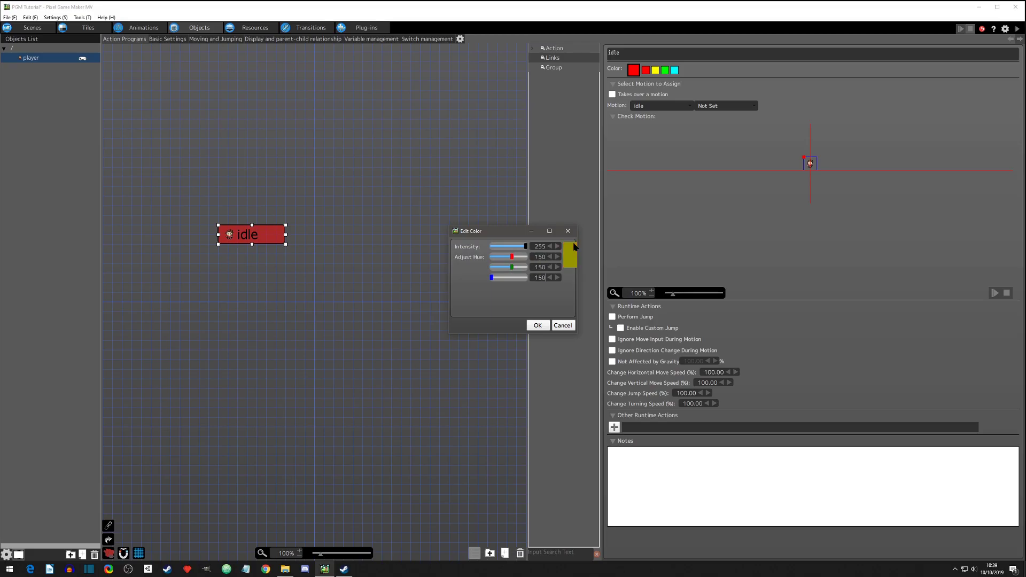
click(538, 324)
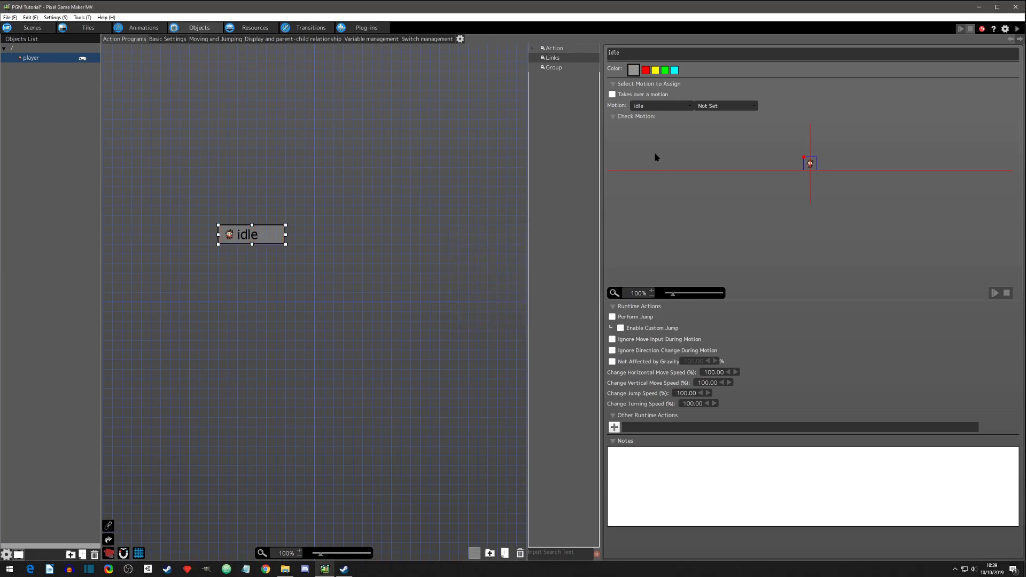
Step: Try the right direction for the idle action's motion and restore the direction to Not Set
click(707, 107)
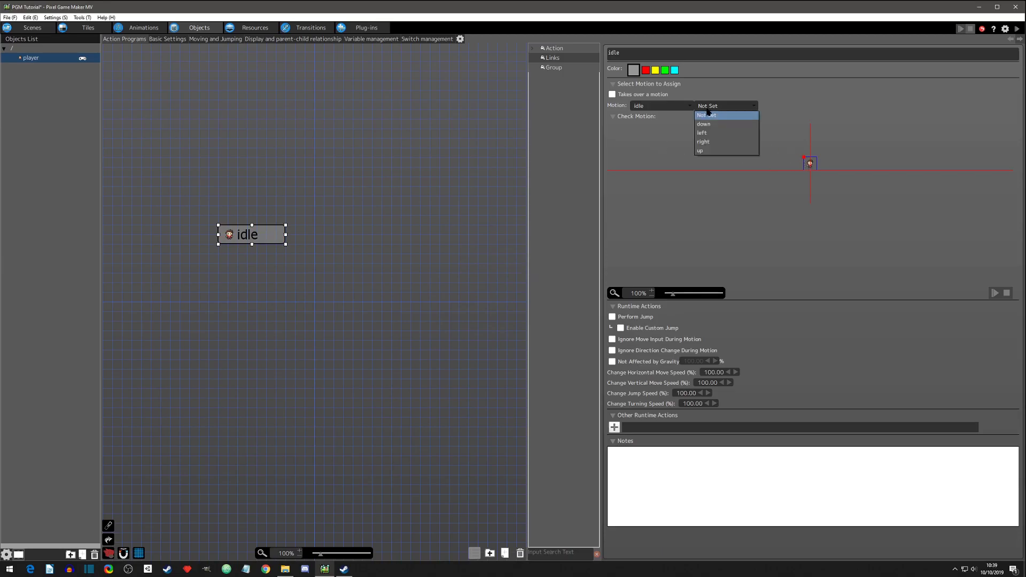
click(715, 147)
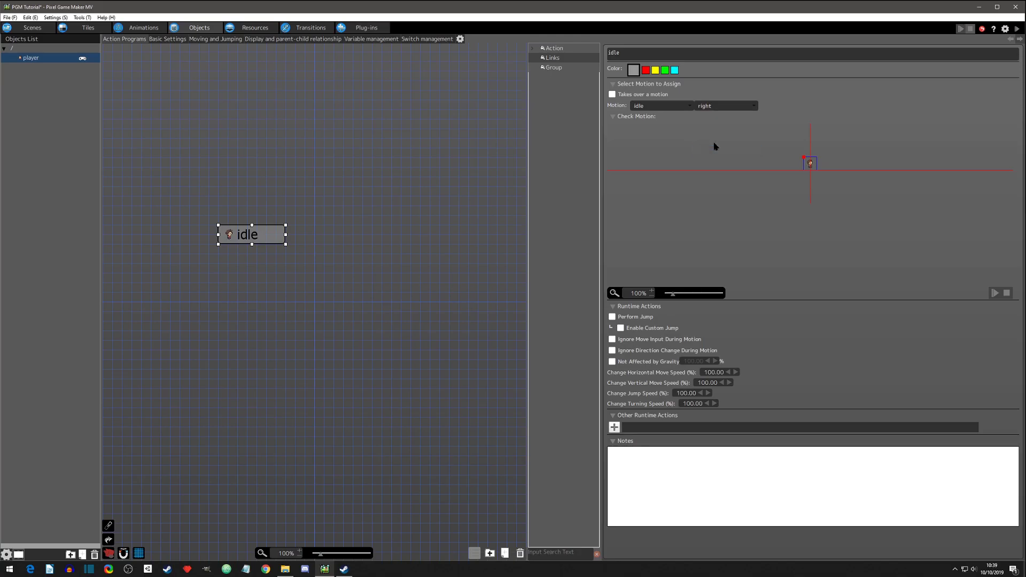
click(716, 107)
click(715, 116)
click(715, 106)
click(722, 111)
Step: Examine the three pages of available Other Runtime Actions for the idle action and close the window without adding any
click(614, 428)
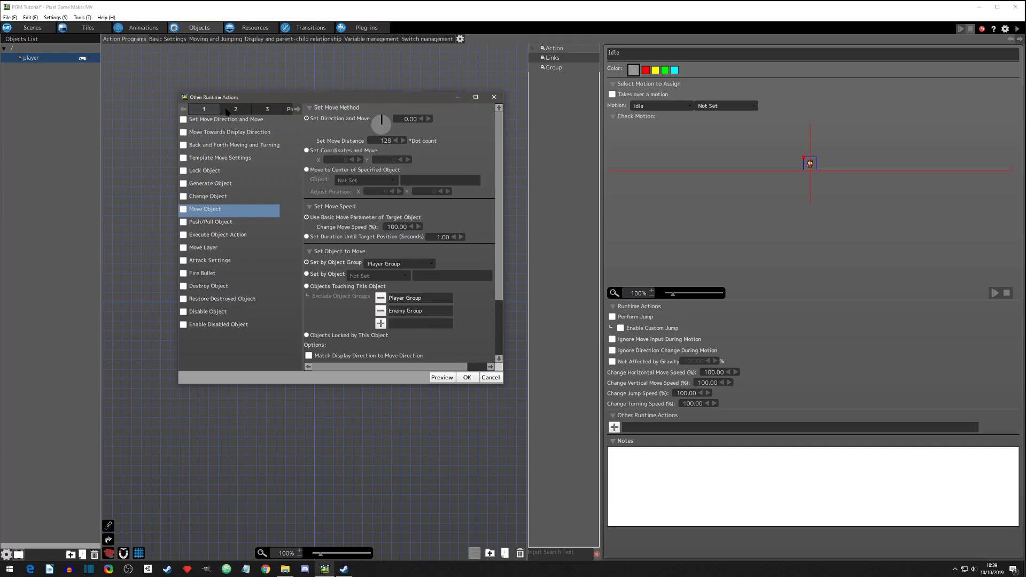
click(227, 111)
click(271, 111)
click(245, 110)
click(208, 111)
click(236, 110)
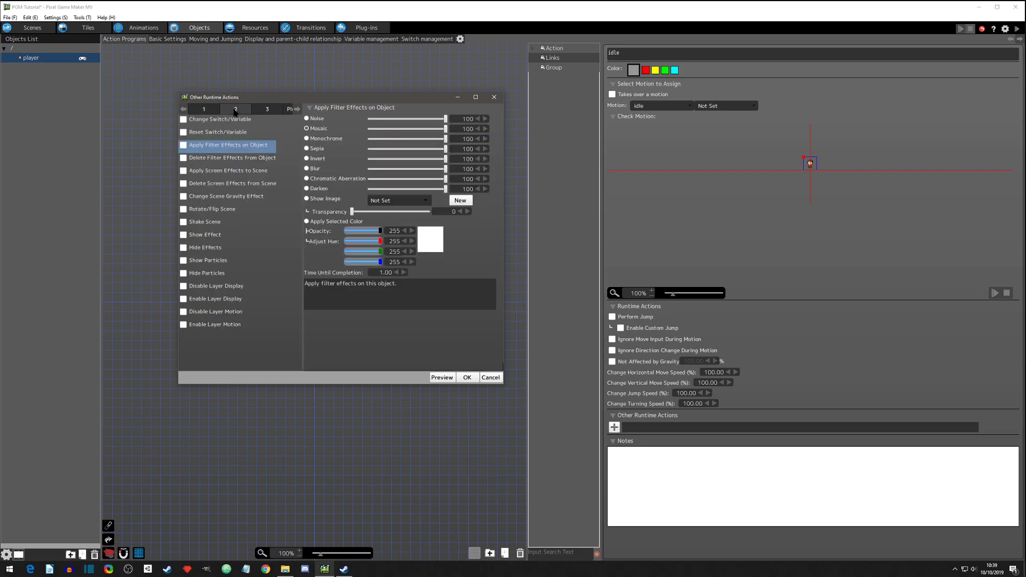
click(230, 121)
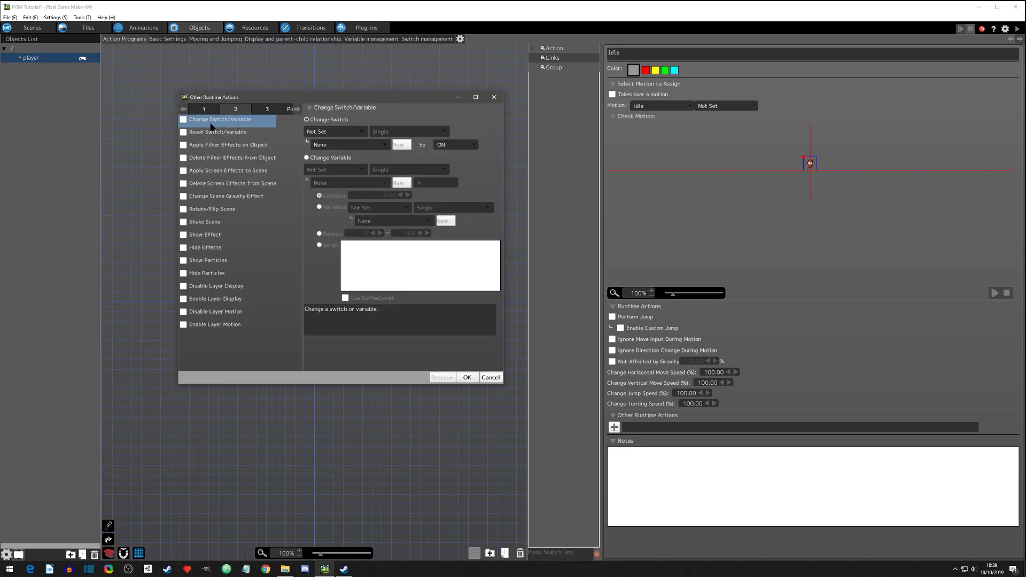
click(205, 110)
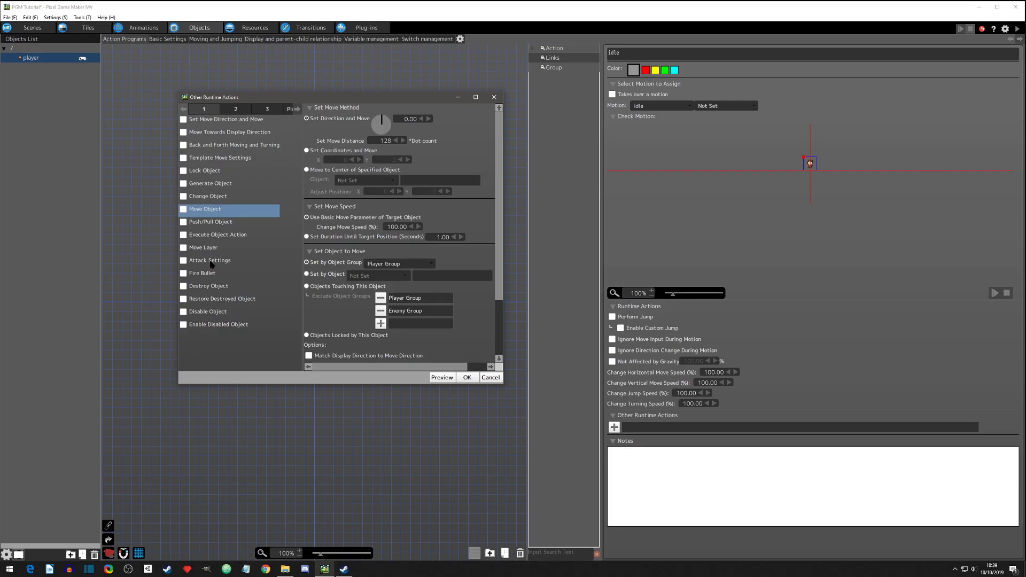
click(242, 111)
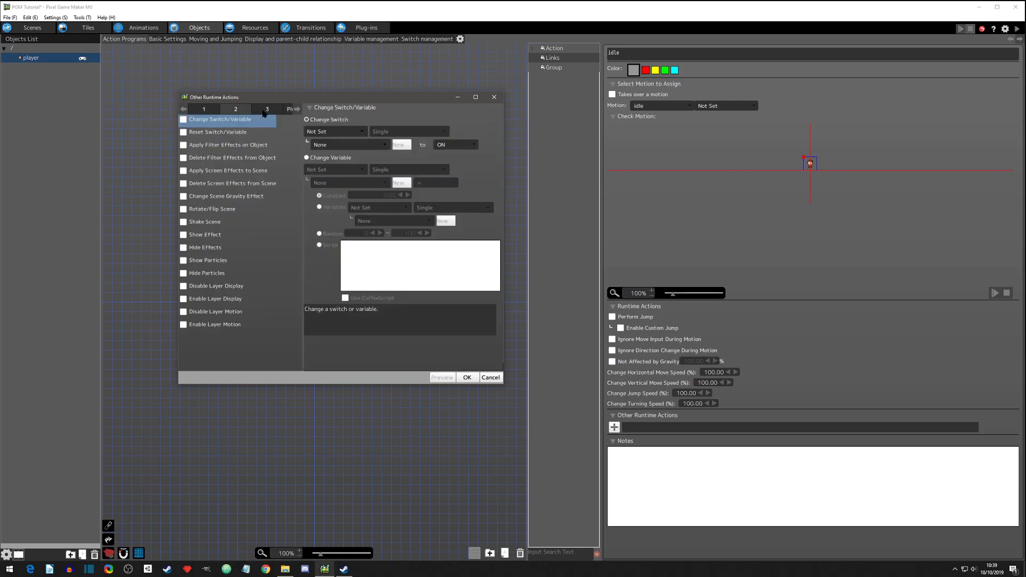
click(203, 111)
click(240, 110)
click(267, 111)
click(206, 110)
click(235, 111)
click(267, 110)
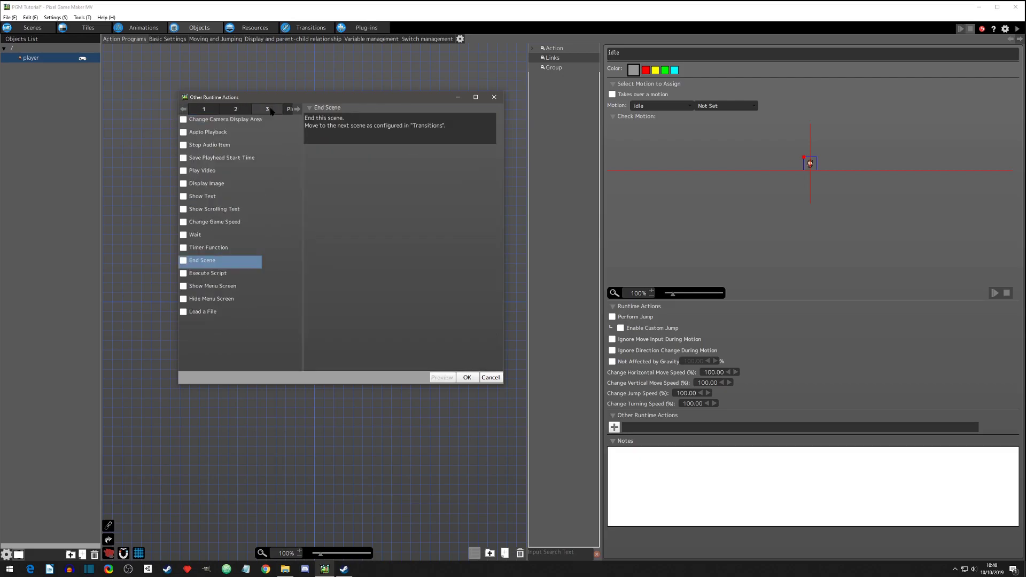
click(235, 111)
click(208, 111)
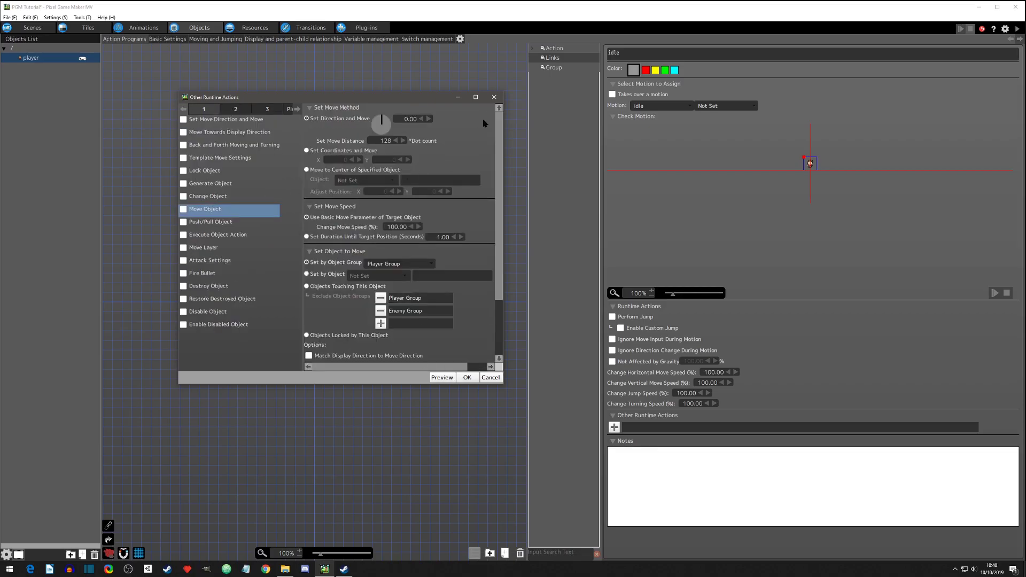
click(493, 99)
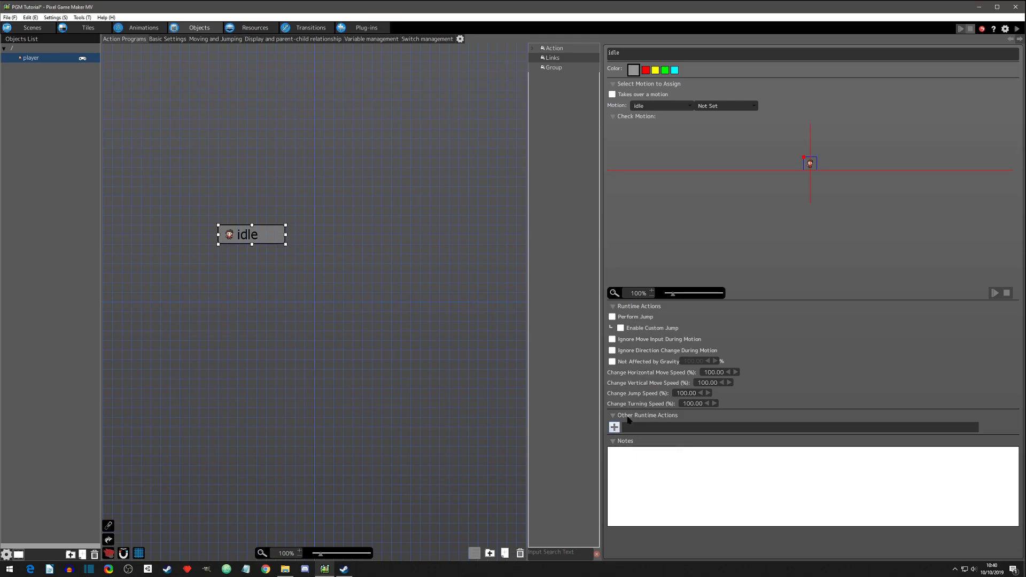
Step: Shift the idle action box slightly down and to the left on the grid and deselect it
mouse_move(266, 234)
mouse_down()
mouse_move(304, 240)
mouse_move(322, 263)
mouse_move(267, 234)
mouse_move(257, 248)
mouse_up()
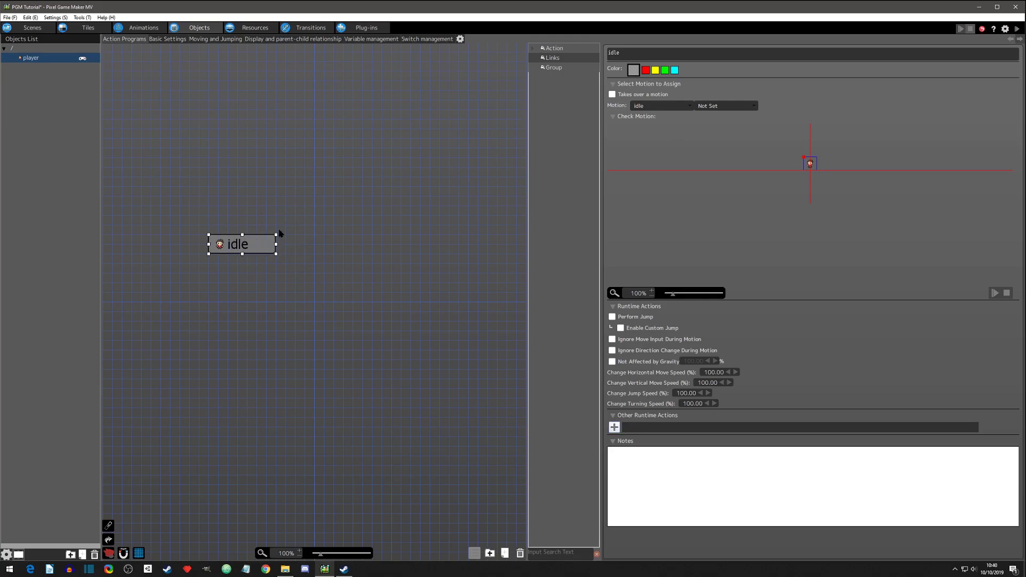
click(314, 162)
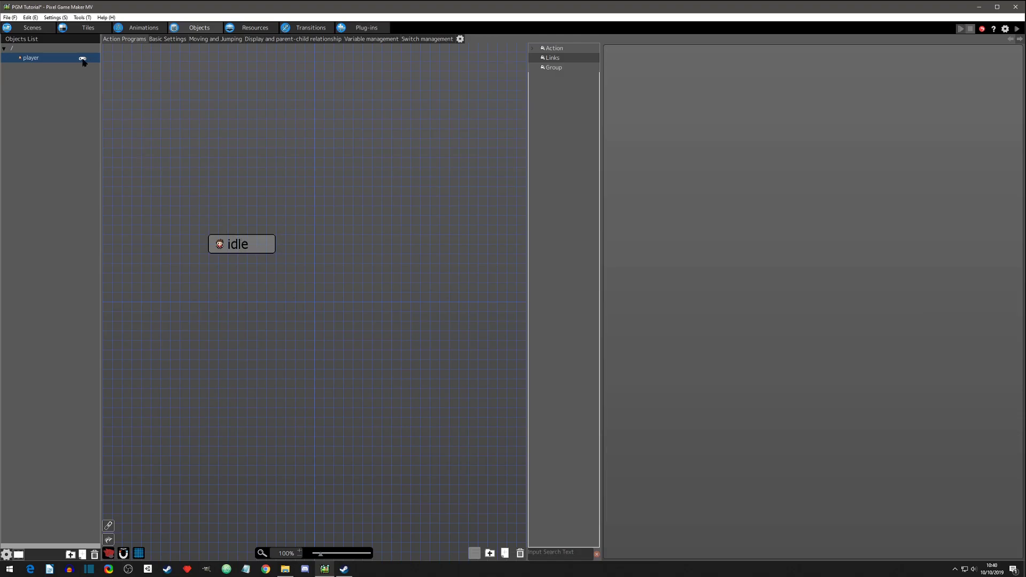
Step: Place the player object in the starting map scene on Layer 1 at about X 587, Y 373
click(30, 29)
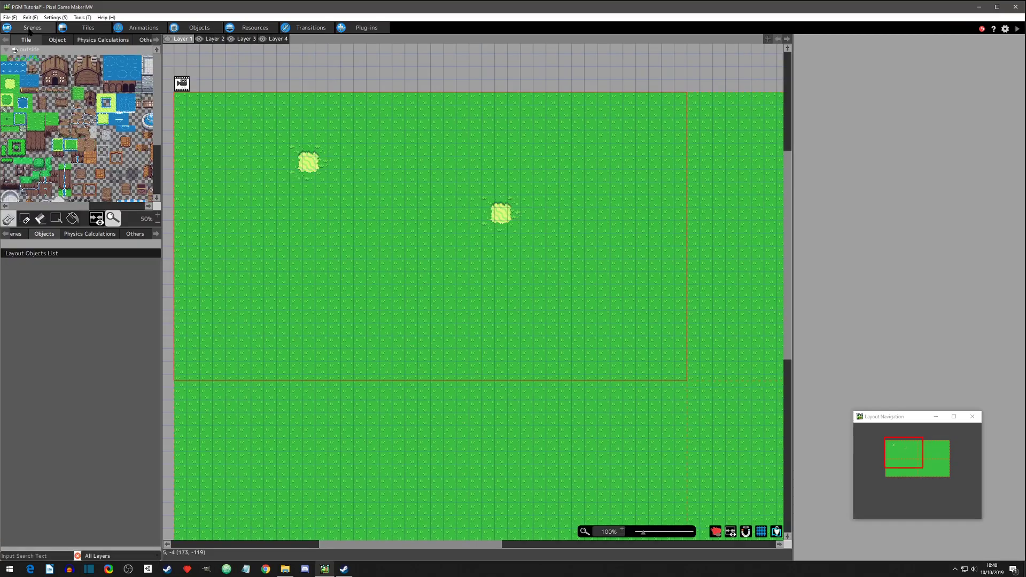
click(56, 40)
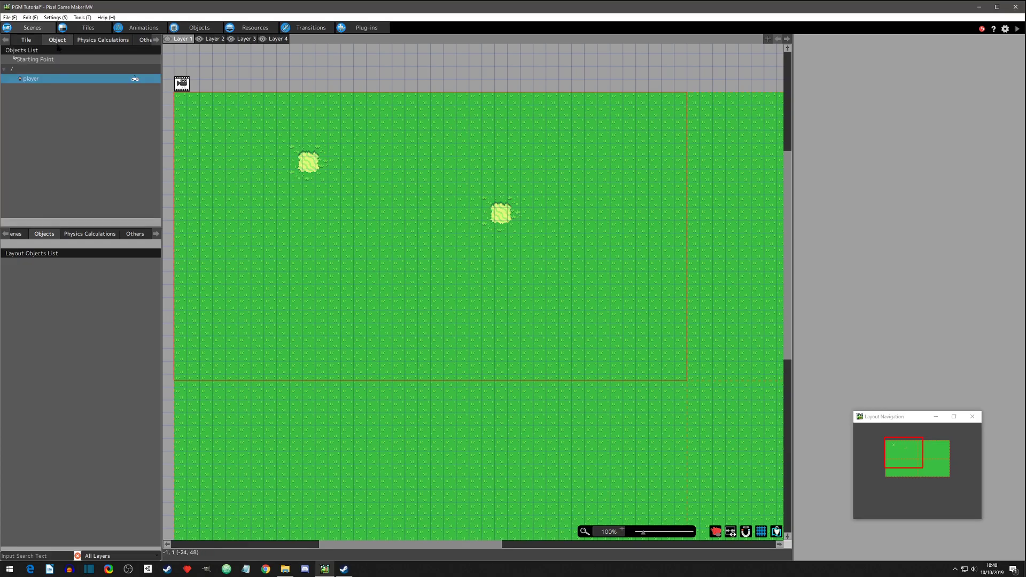
click(187, 29)
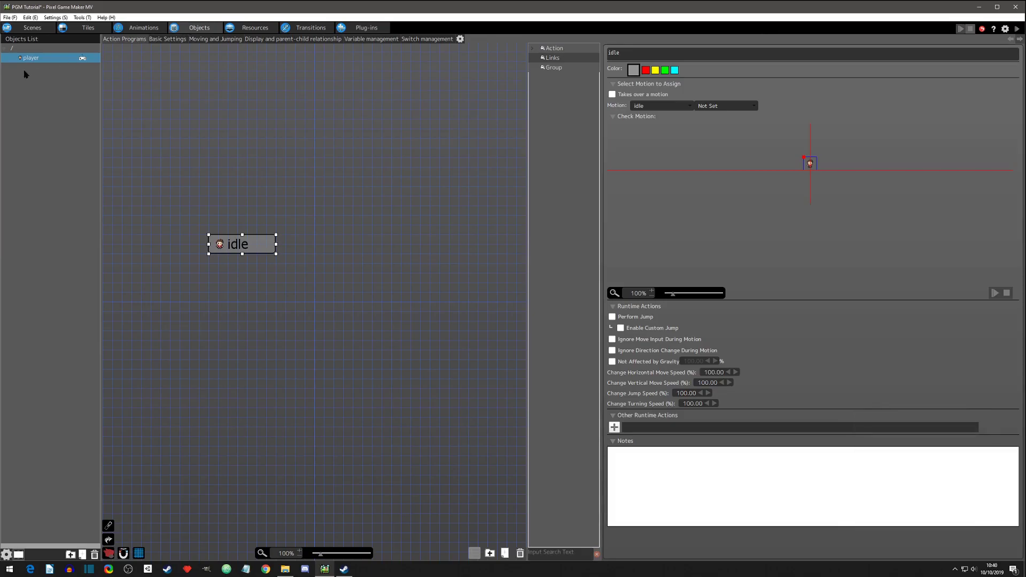
click(32, 27)
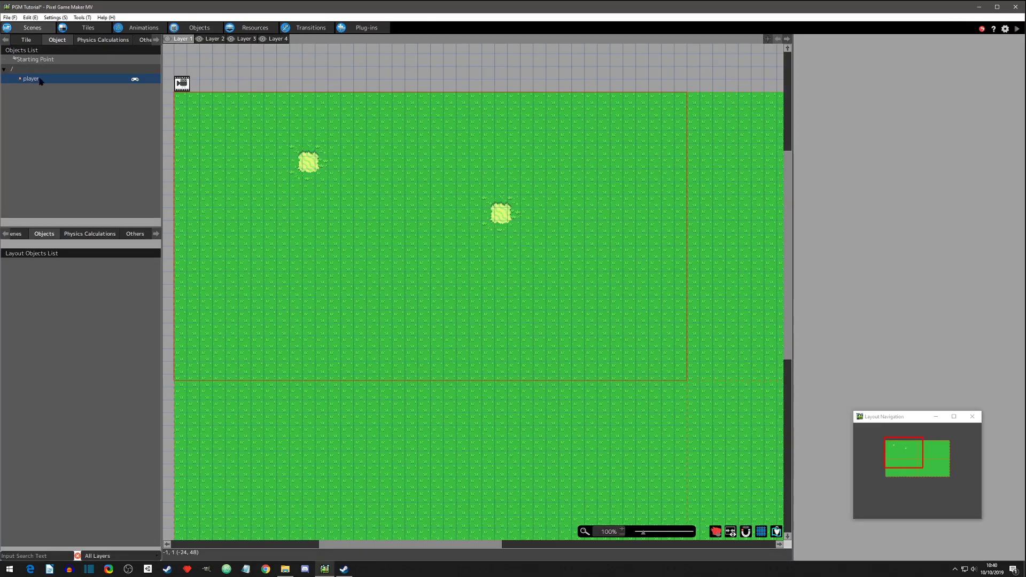
drag(31, 84, 410, 250)
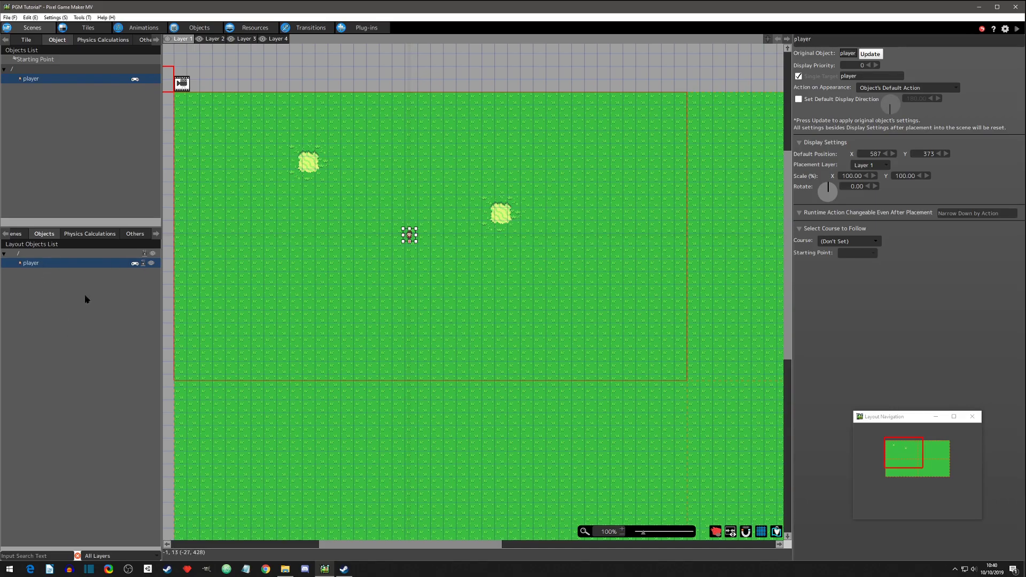
Step: View the menu scene from the scene list, return to startingMap and show its placed objects
click(16, 234)
click(55, 234)
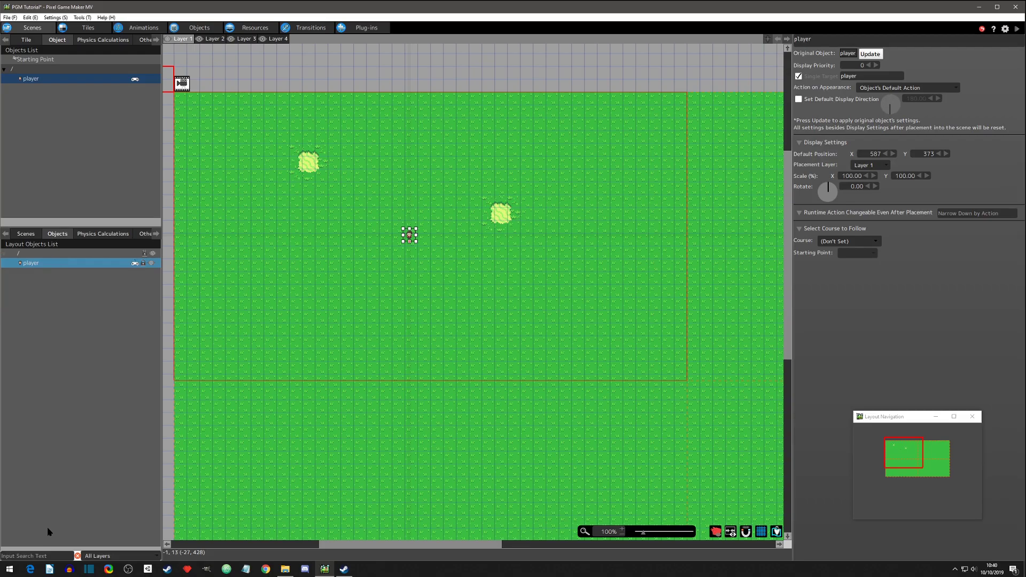
click(32, 236)
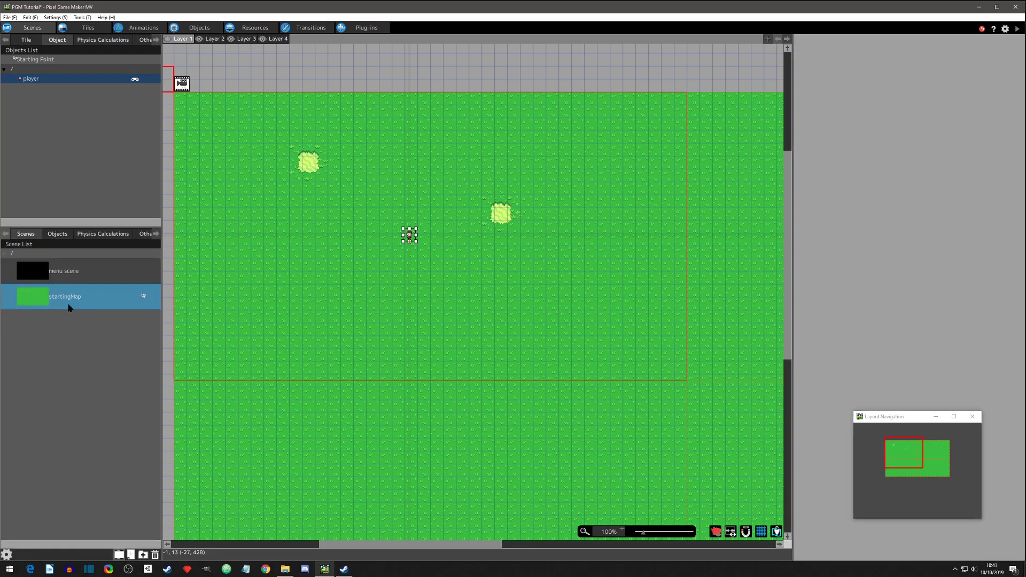
double_click(65, 274)
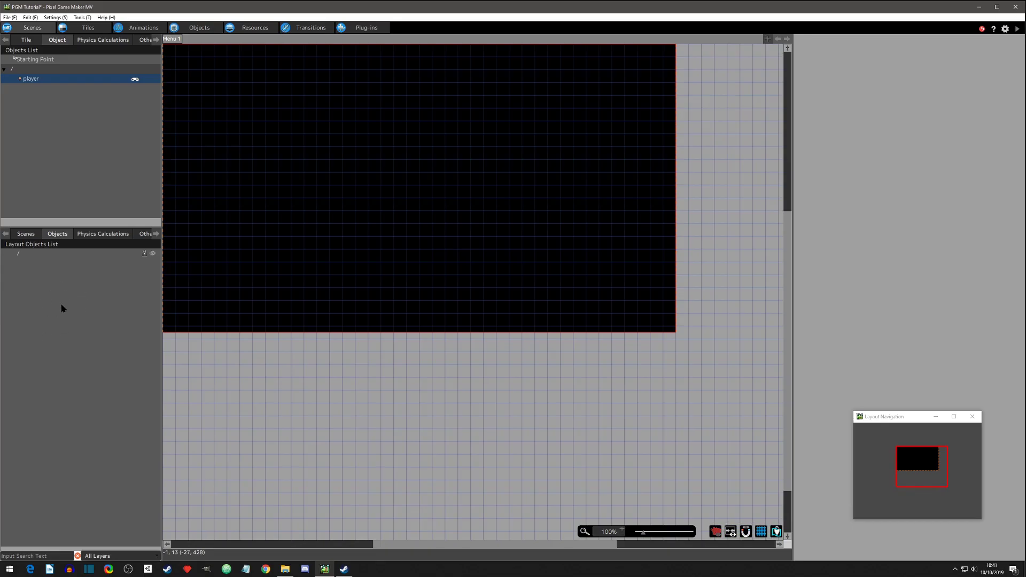
click(26, 235)
double_click(62, 294)
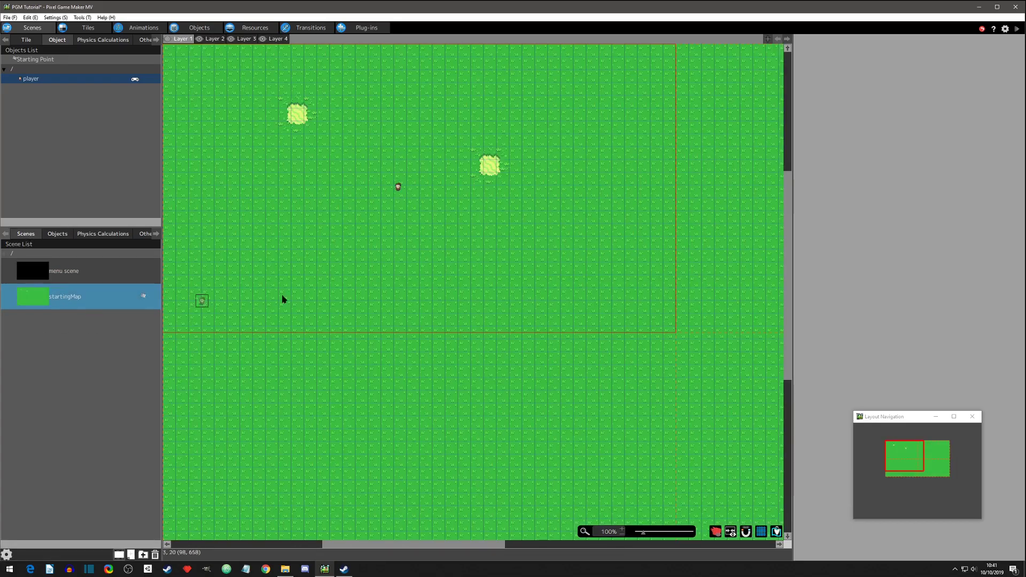
click(56, 235)
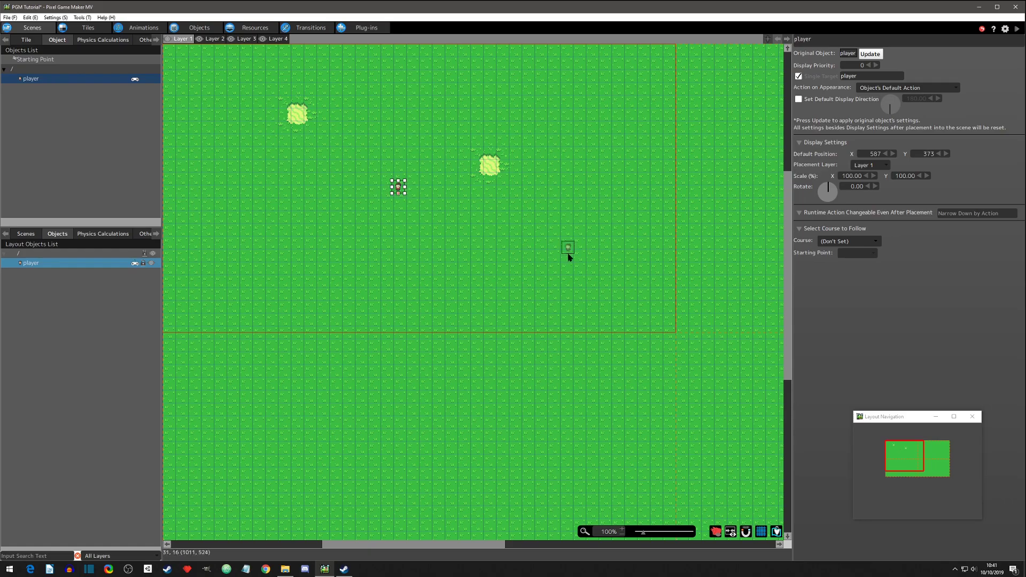
Step: Place two extra player copies over the existing player on the map
click(397, 188)
click(403, 191)
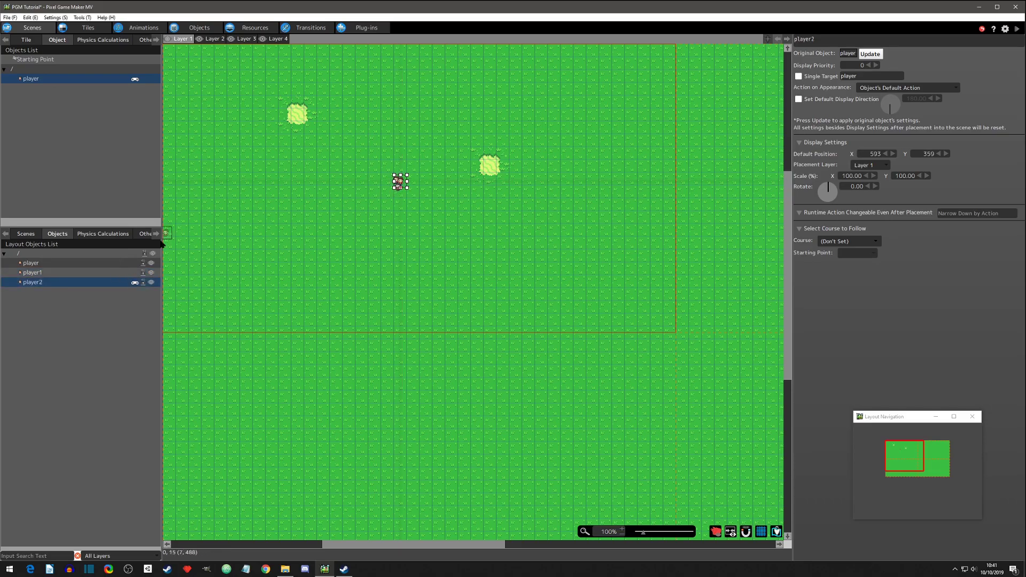
Step: Select the original player in the layout objects and move it away from the copies to about X 869, Y 497
click(40, 264)
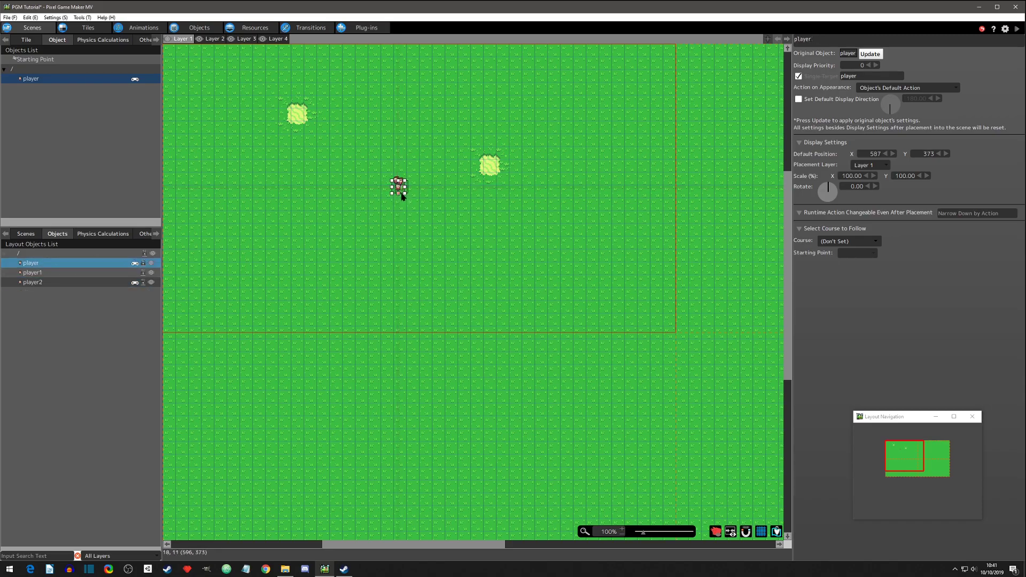
click(50, 262)
key(Return)
drag(400, 194, 513, 242)
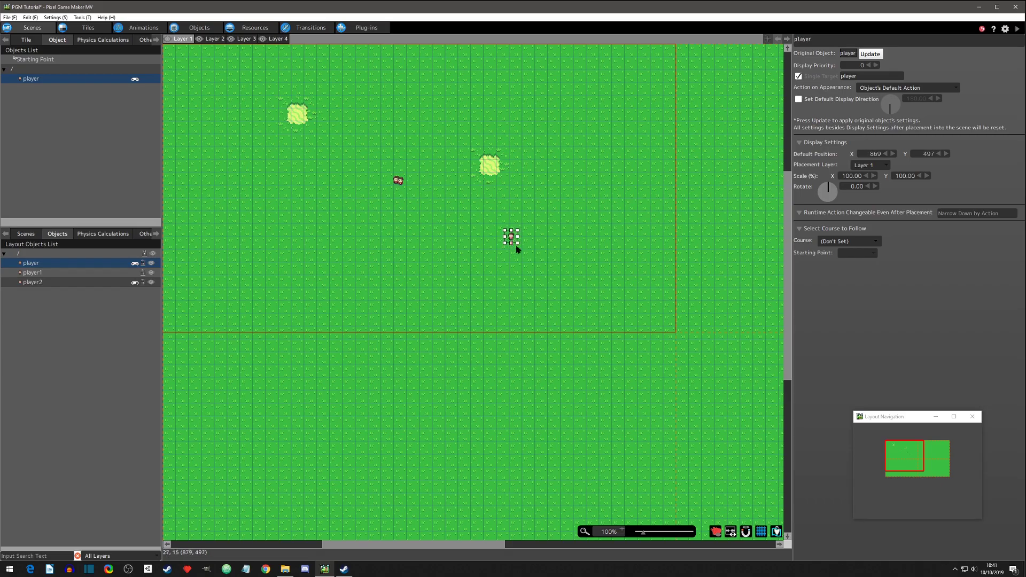
Step: Try selecting the extra copies player1 and player2, and move player2 above player1 in the layout objects list
click(399, 184)
drag(398, 184, 402, 184)
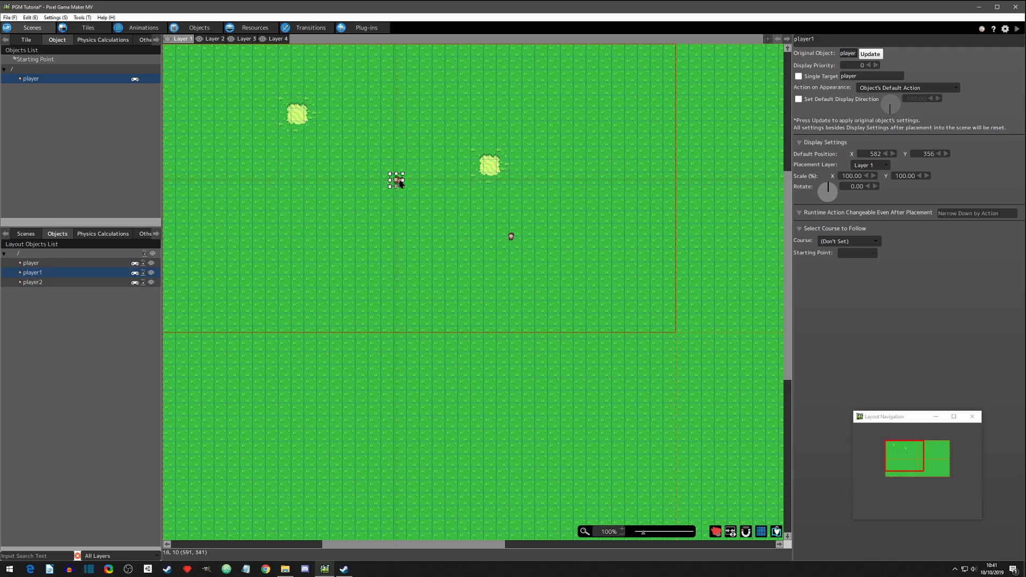
click(52, 320)
click(53, 275)
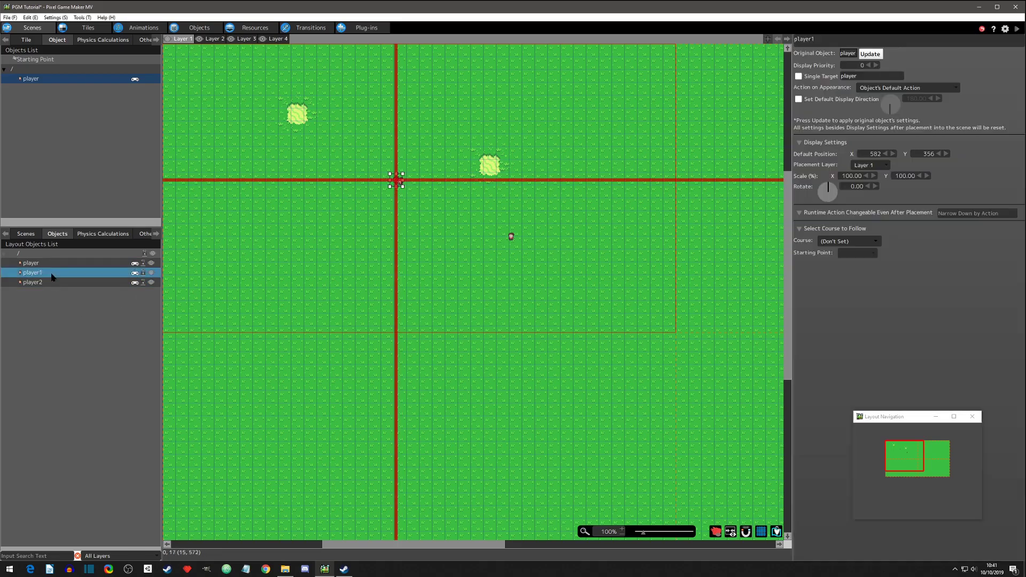
shift+click(52, 282)
right_click(44, 284)
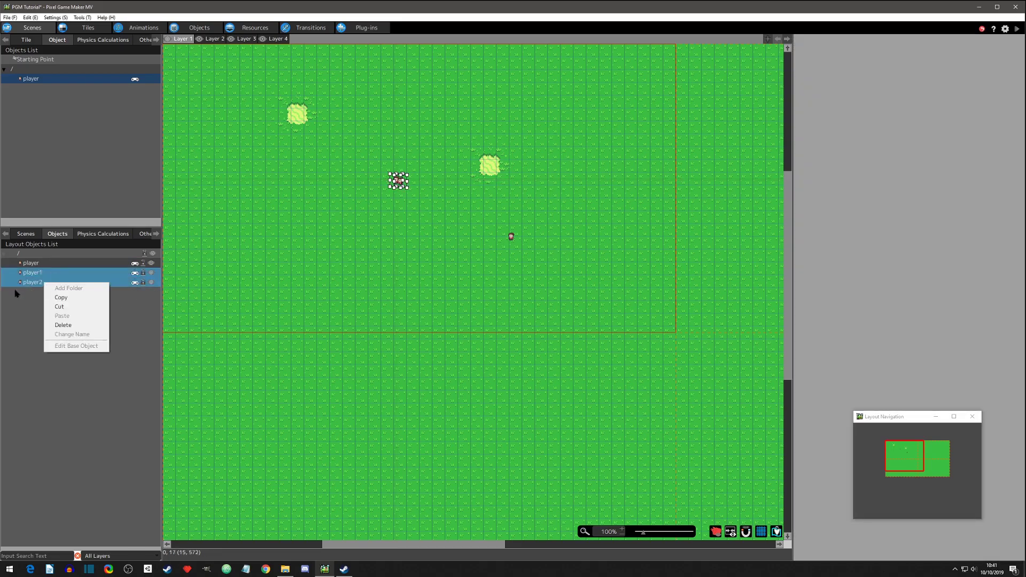
click(17, 294)
drag(47, 282, 53, 275)
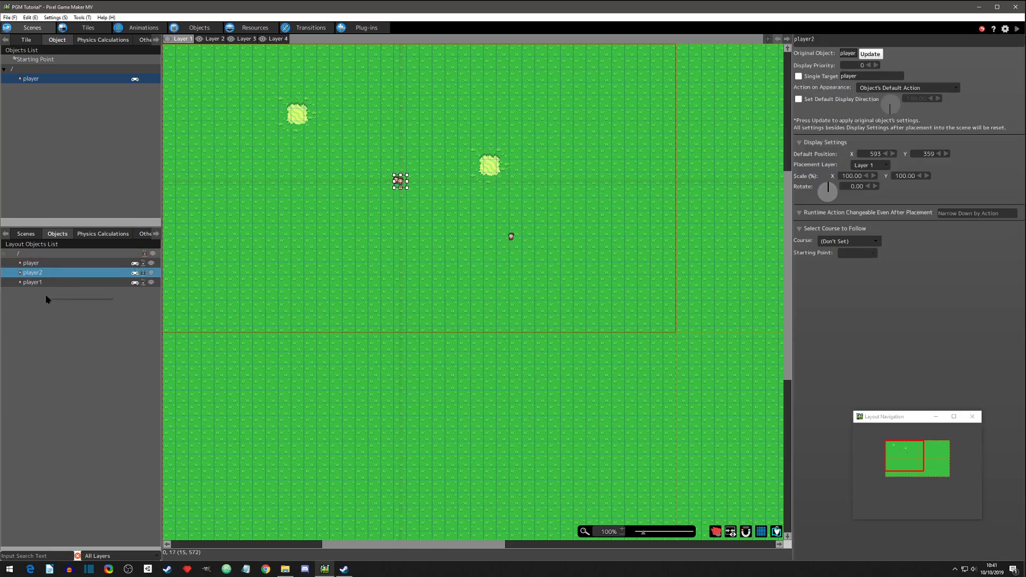
right_click(46, 295)
click(35, 286)
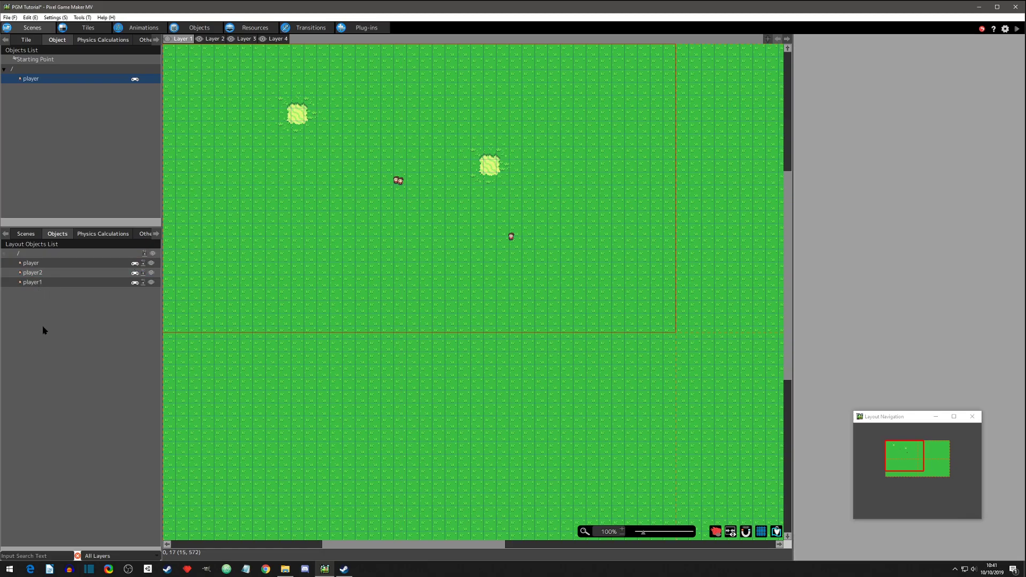
Step: Delete the extra copies player2 and player1 from the scene and select the remaining player
click(41, 286)
shift+click(42, 276)
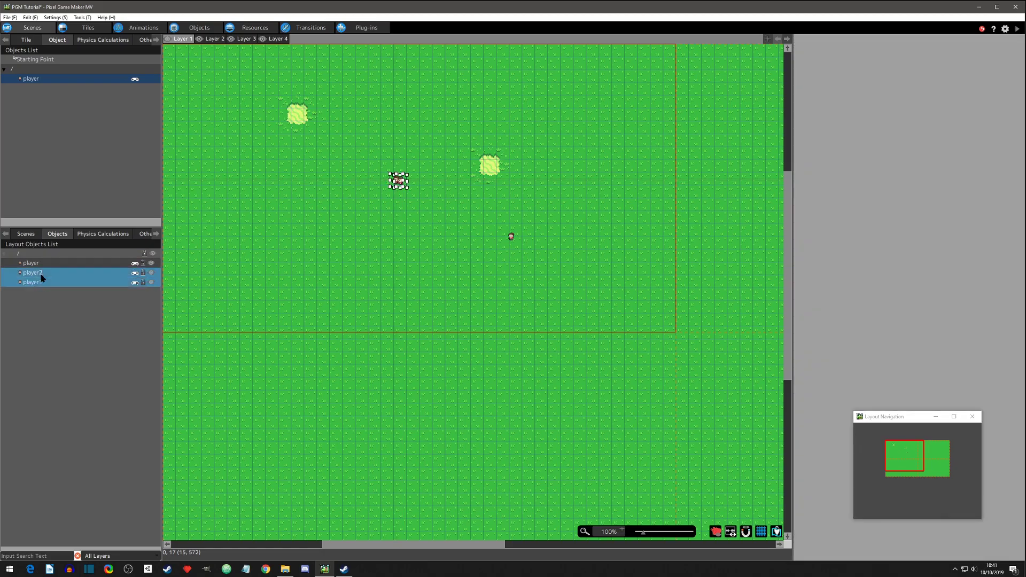
click(152, 273)
right_click(45, 273)
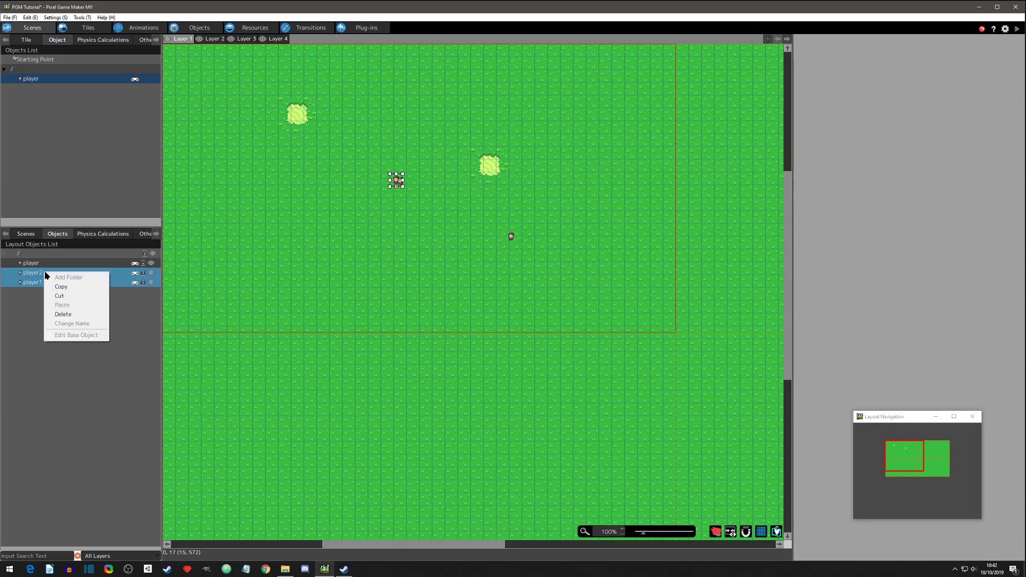
click(63, 314)
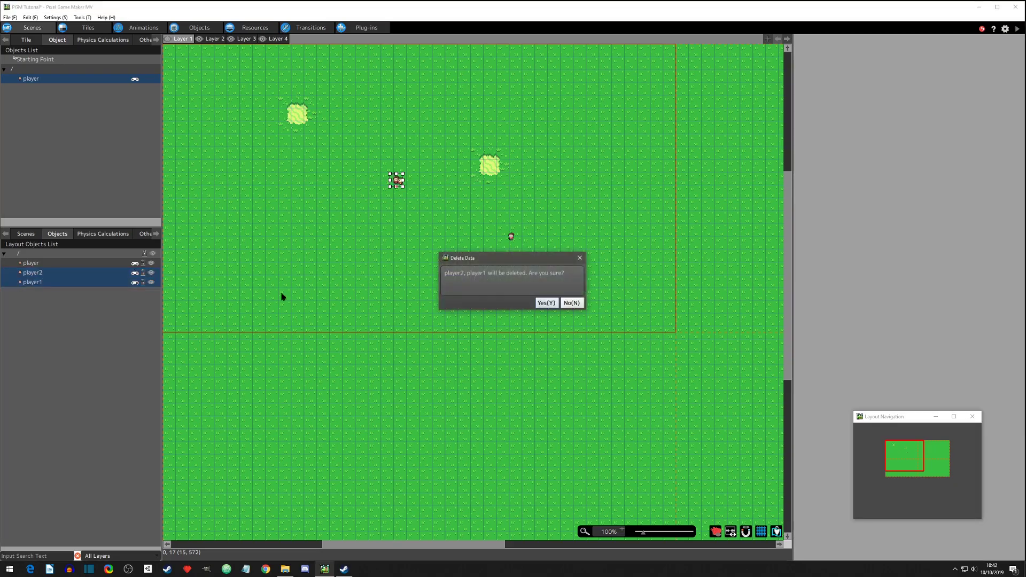
click(547, 305)
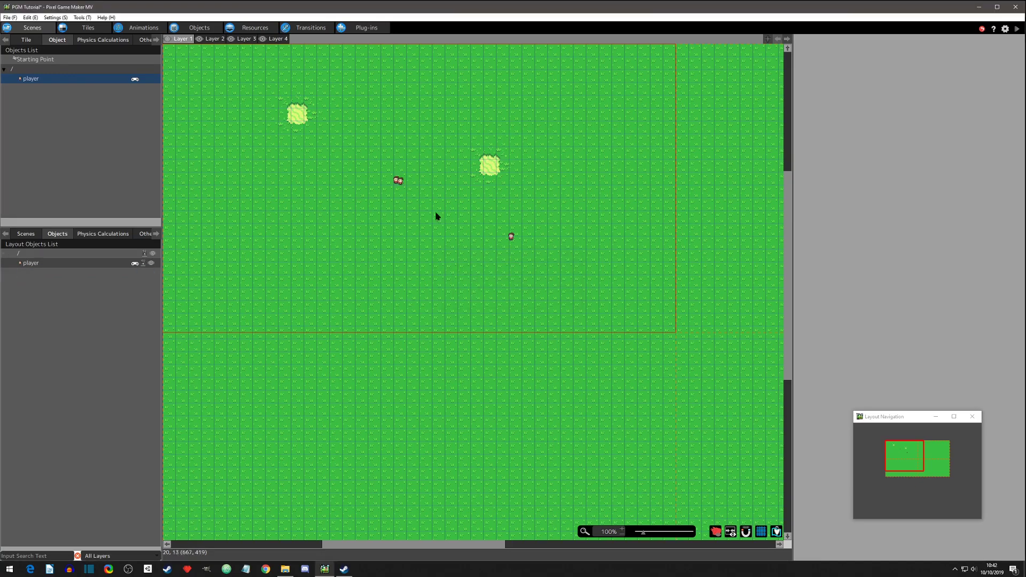
click(34, 264)
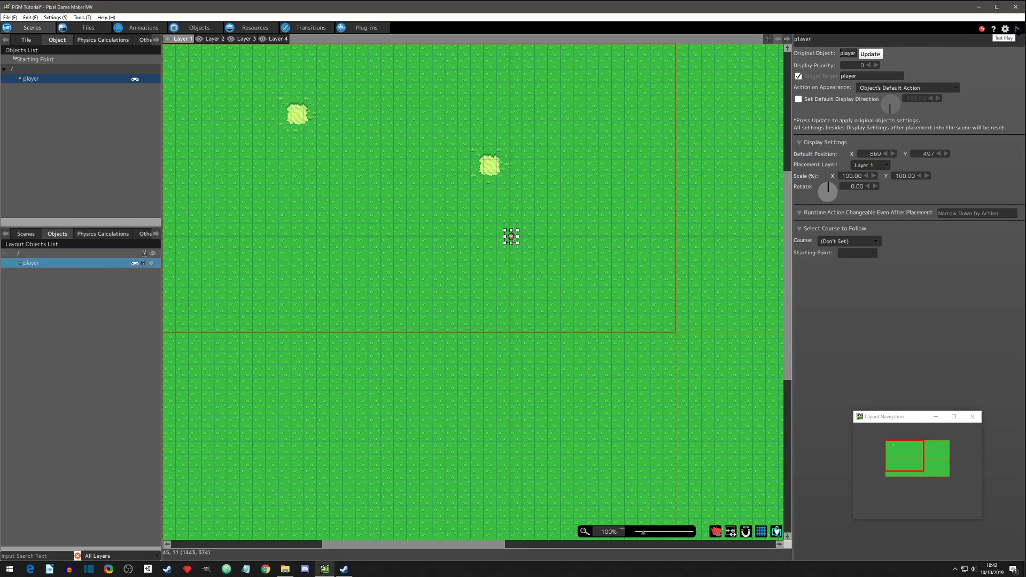
Step: Test play the game, walk the player around the map in all four directions, and close the game window
click(1017, 28)
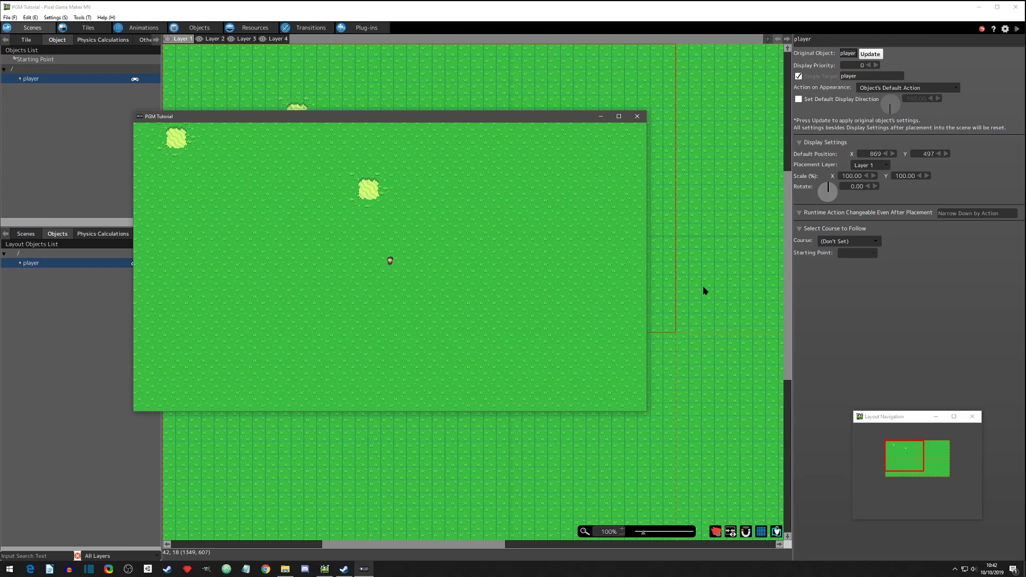
key(Up)
key(Left)
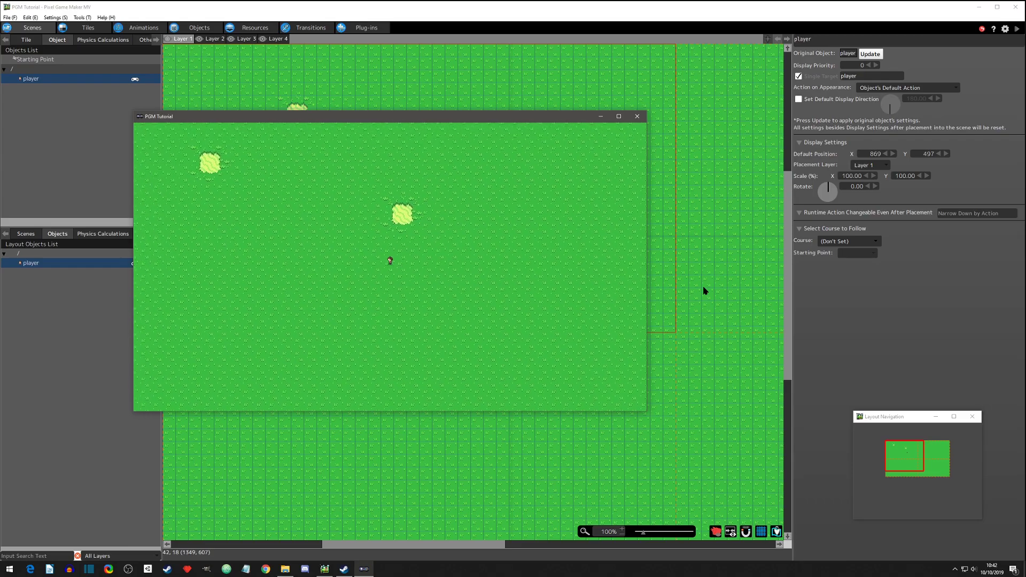
key(Down)
key(Right)
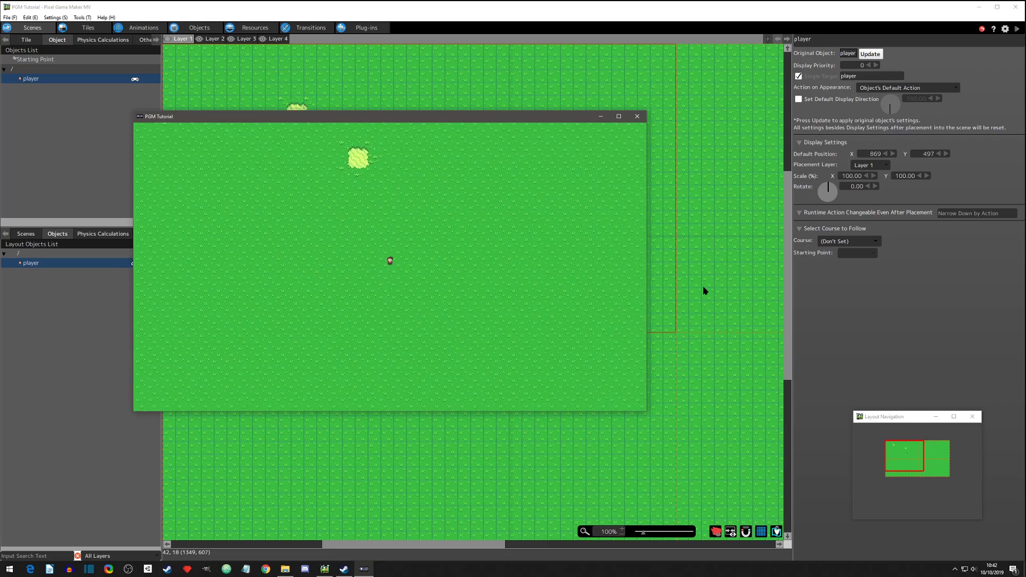
key(Down)
key(Left)
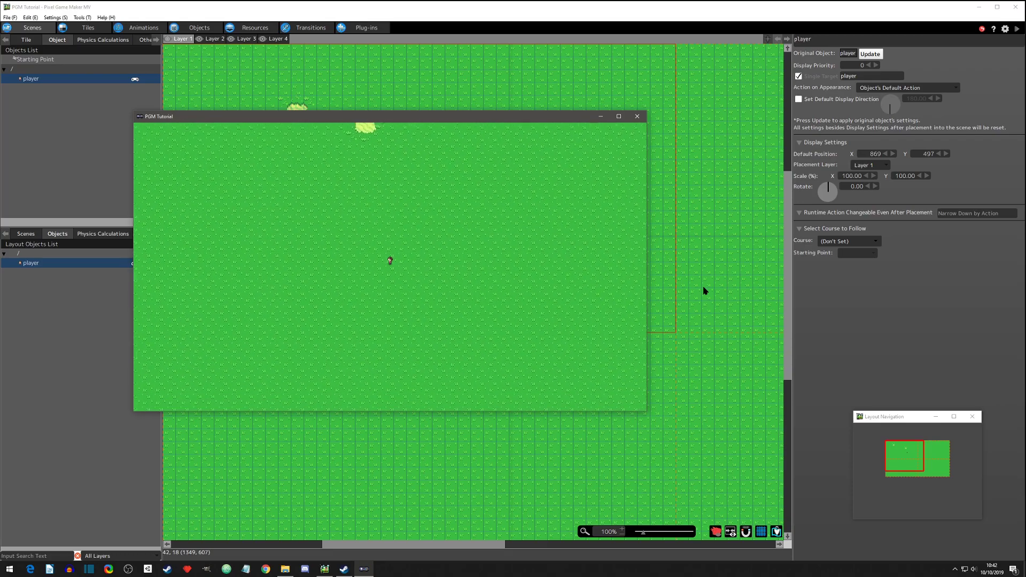
key(Up)
key(Left)
key(Right)
key(Down)
click(637, 116)
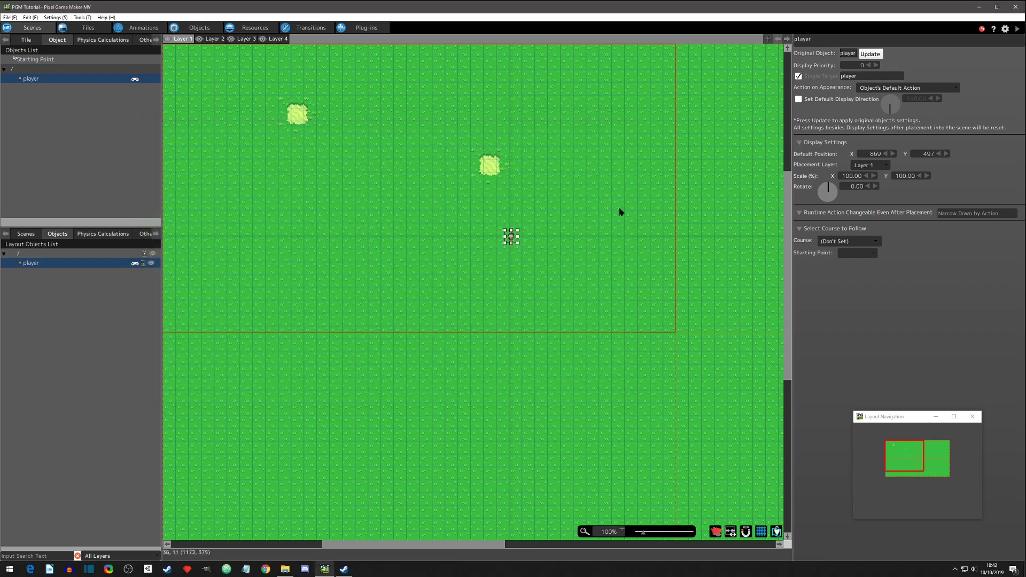
Step: Move the player to about X 621, Y 388 on the map and set its X and Y scale to 200%
drag(511, 239, 411, 194)
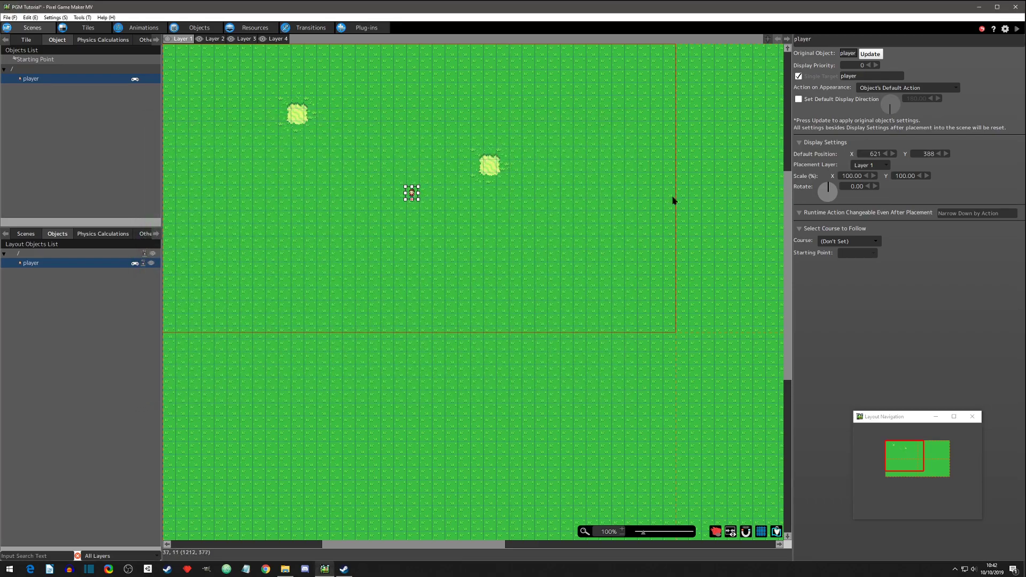
double_click(853, 175)
text(200)
key(Tab)
text(200)
key(Tab)
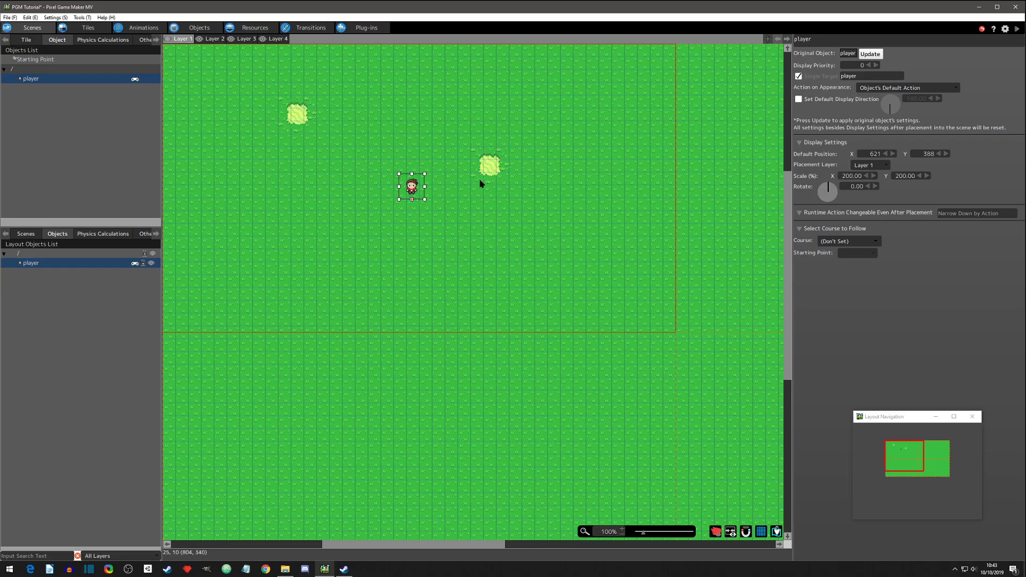
Step: Test play the scene with the enlarged player, moving it in every direction, and close the test window
click(1017, 28)
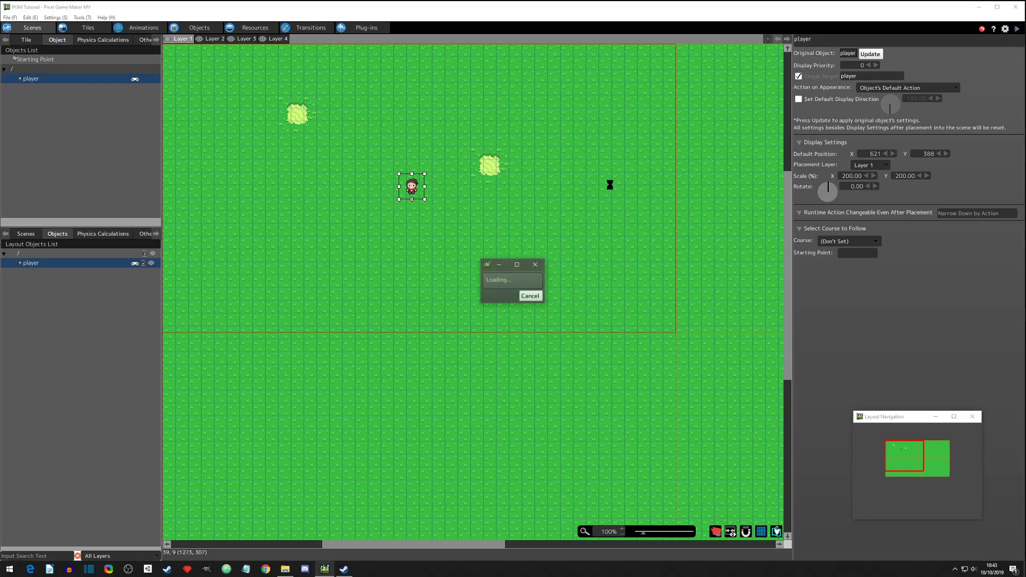
key(Down)
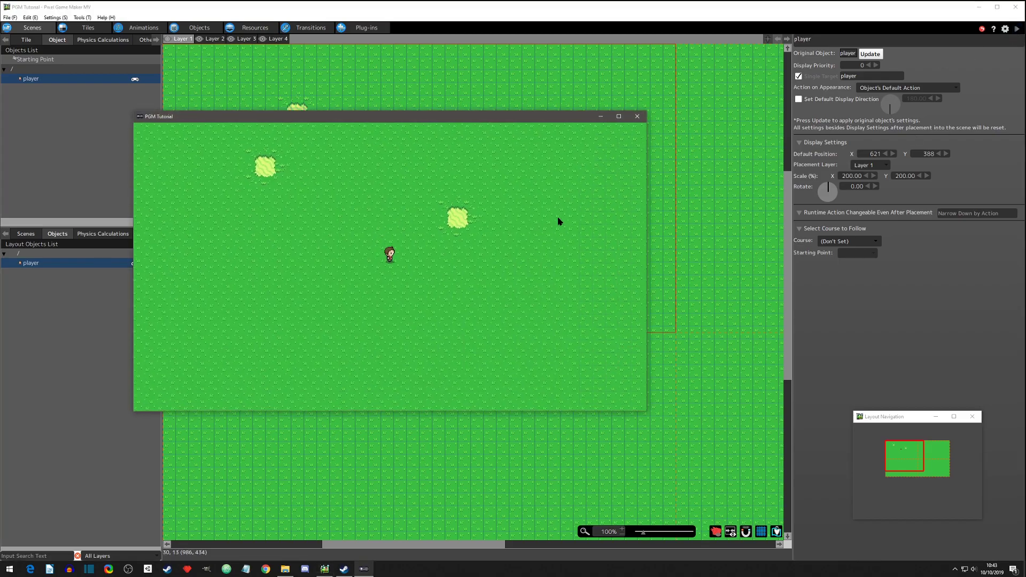
key(Right)
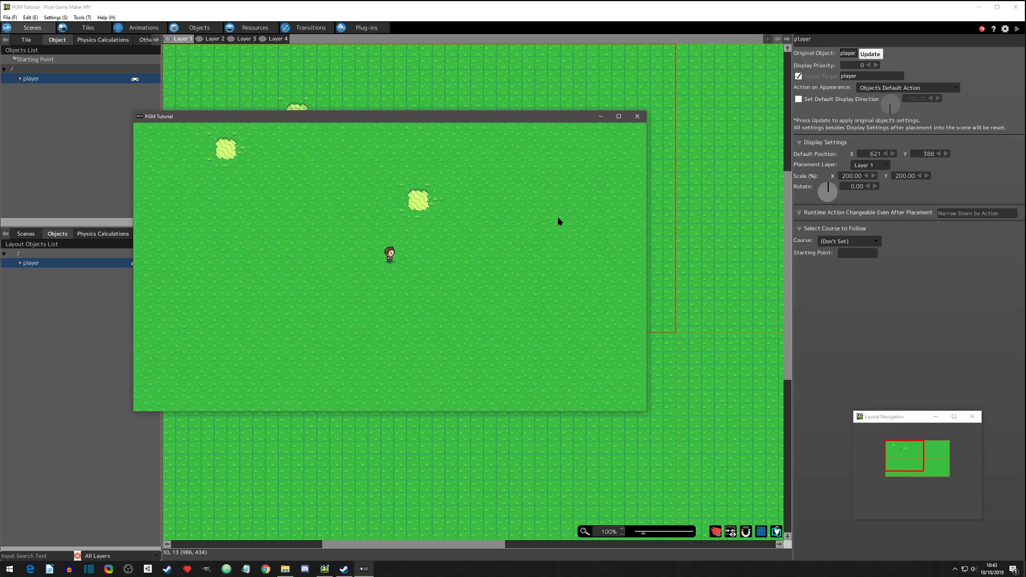
key(Down)
key(Left)
key(Up)
key(Right)
key(Up)
key(Left)
key(Right)
key(Down)
key(Right)
key(Down)
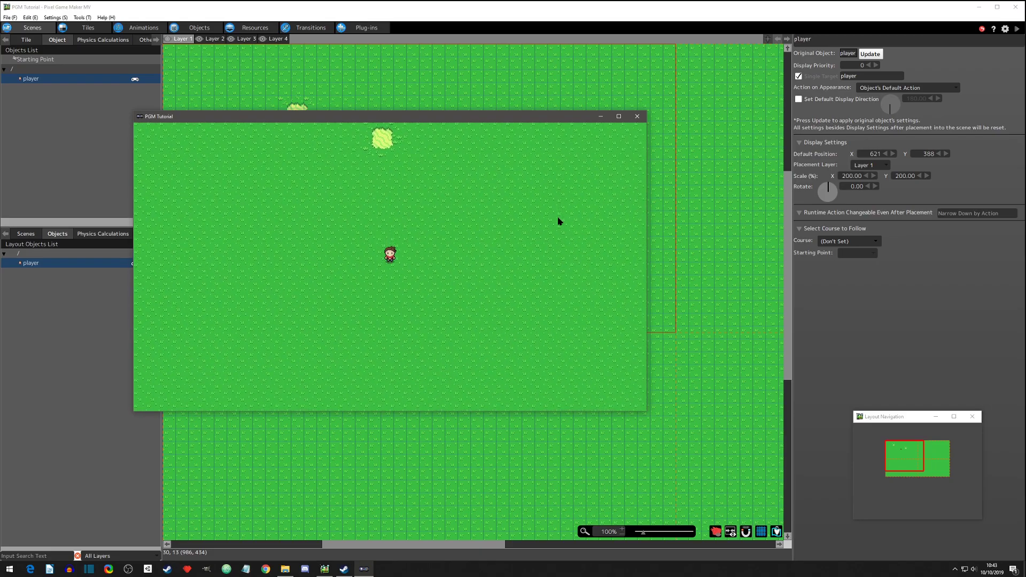
click(637, 117)
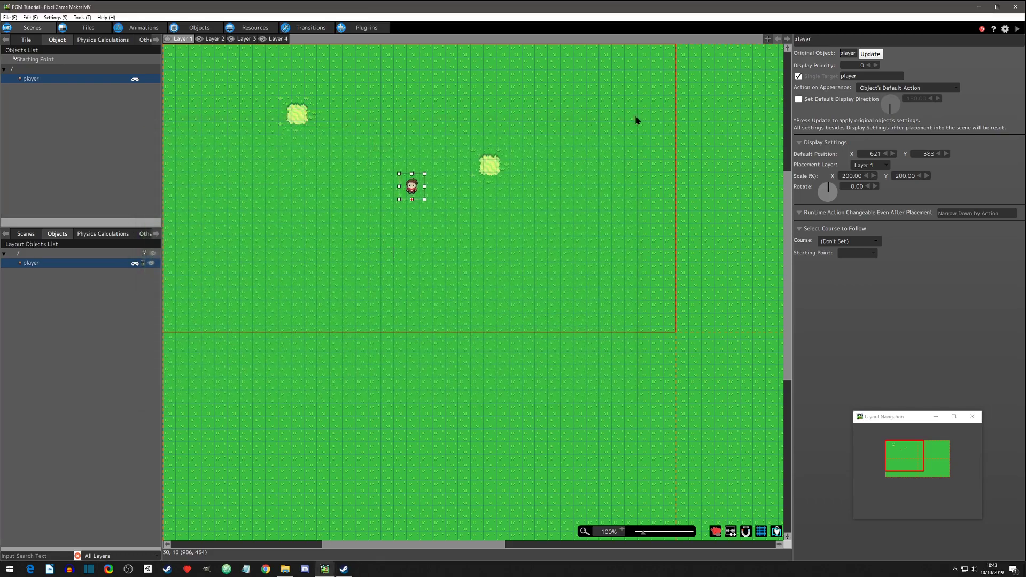
Step: In the player object's action program, add a new action below idle and name it walk
click(196, 27)
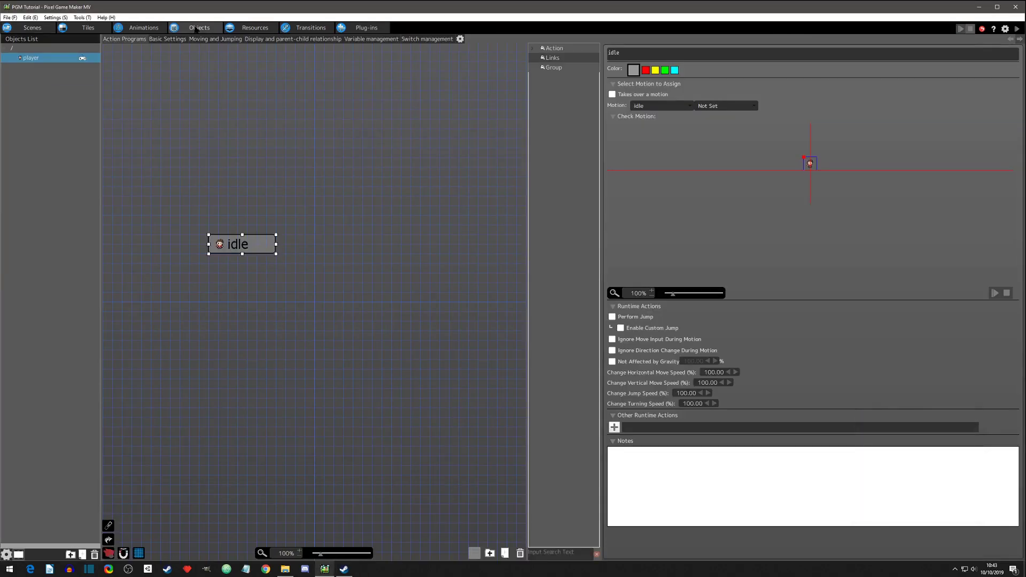
click(239, 247)
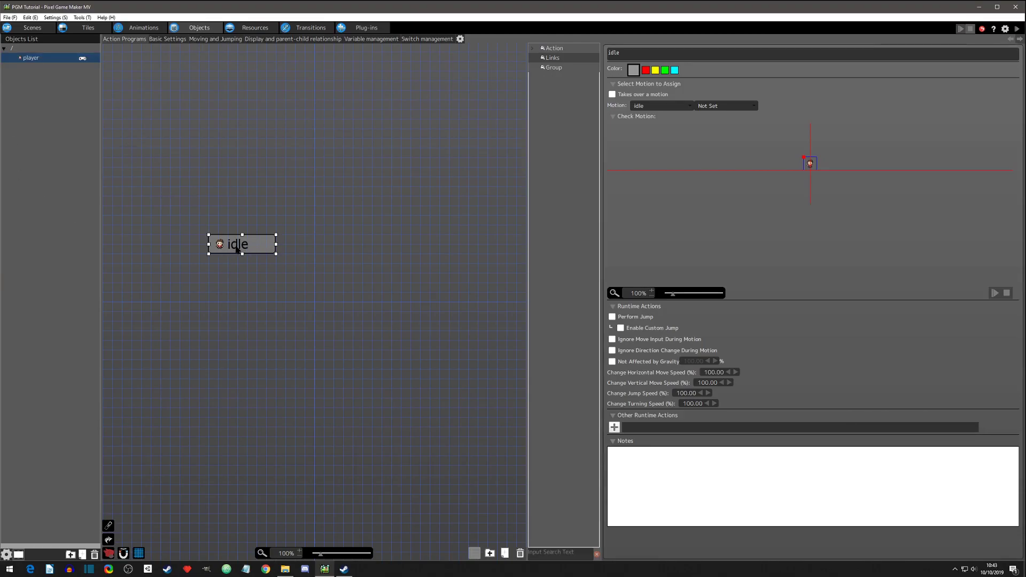
click(250, 299)
right_click(250, 299)
click(268, 299)
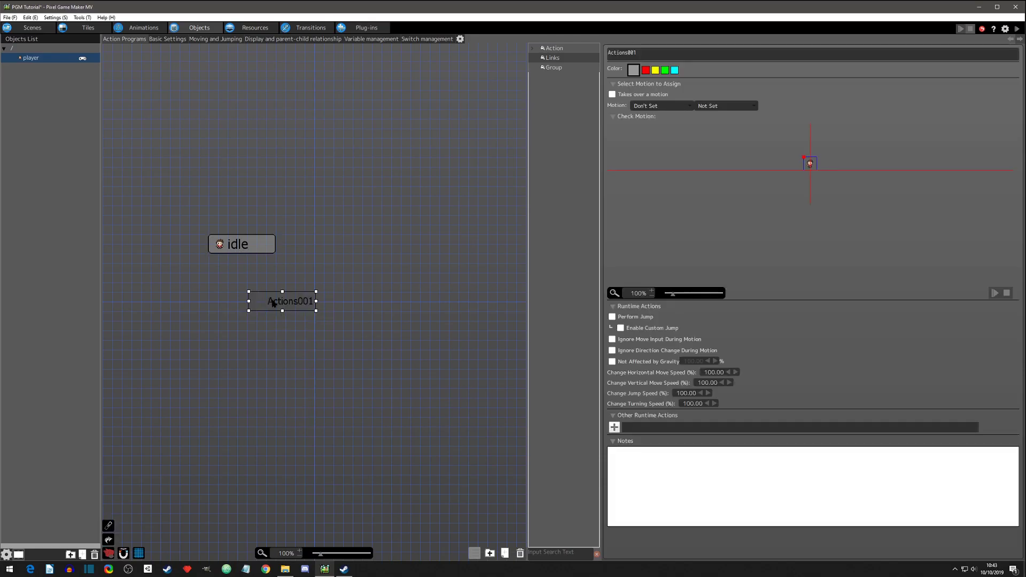
drag(641, 52, 586, 51)
text(walk)
key(Return)
Step: Assign the walk motion to the walk action with its direction left at Not Set
click(658, 107)
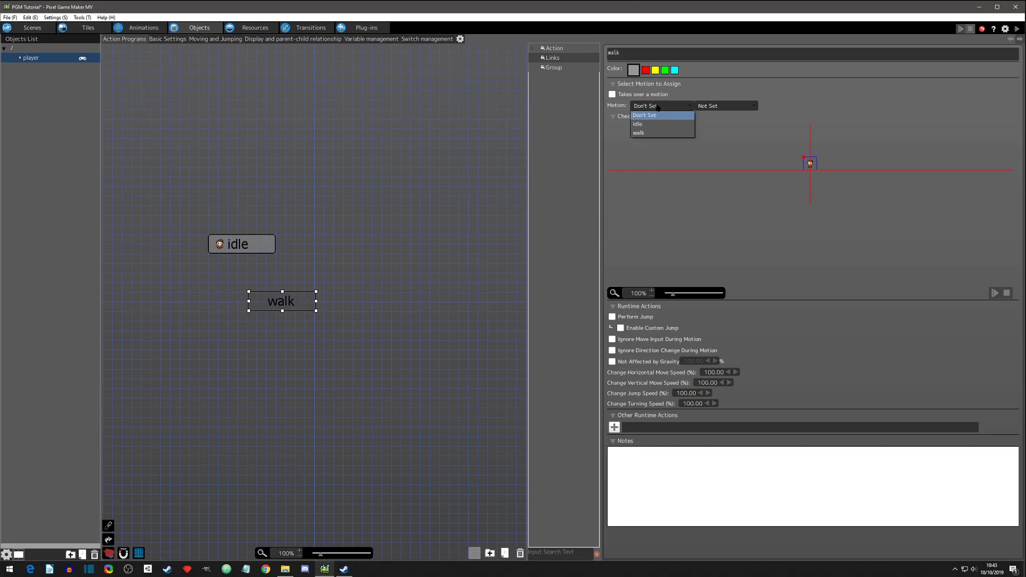
click(650, 133)
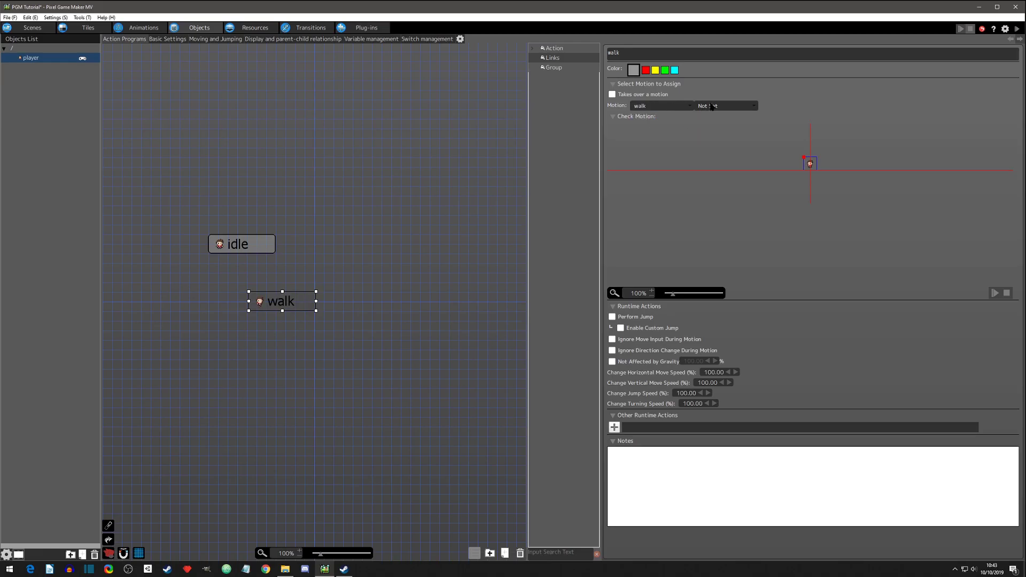
click(713, 106)
click(717, 115)
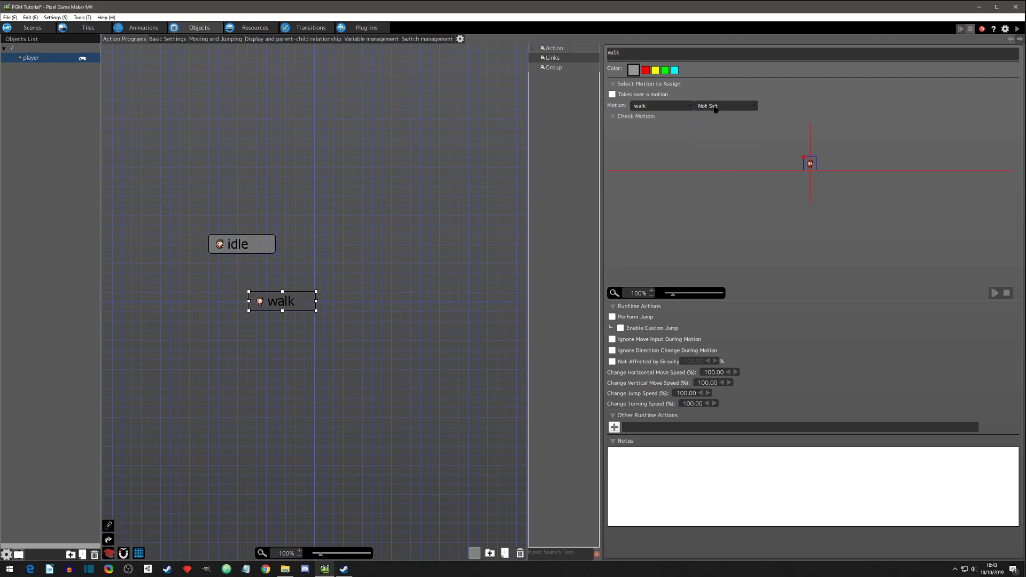
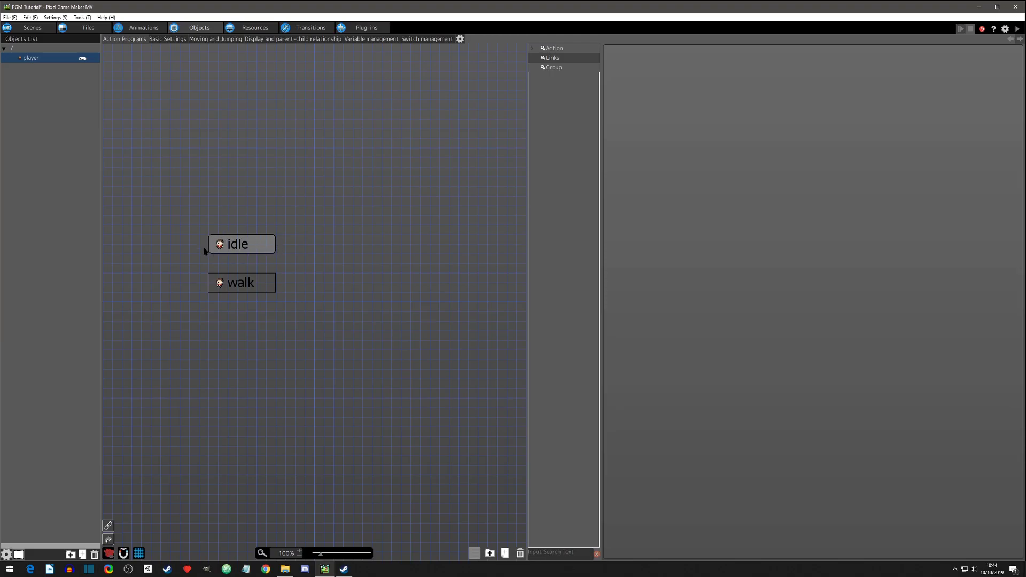
Step: Add a link from the idle action to the walk action
click(269, 244)
click(299, 249)
click(264, 248)
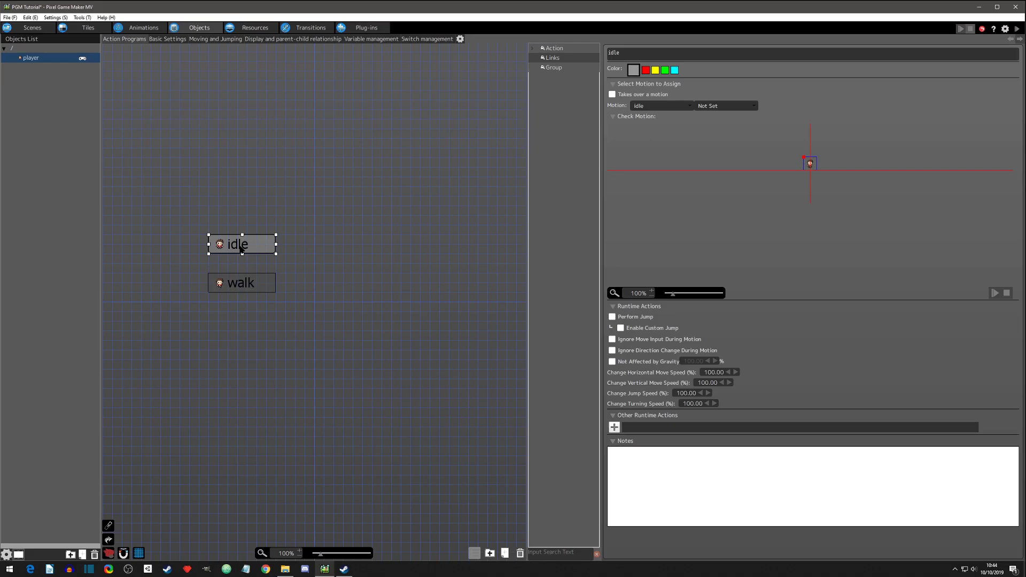
right_click(238, 246)
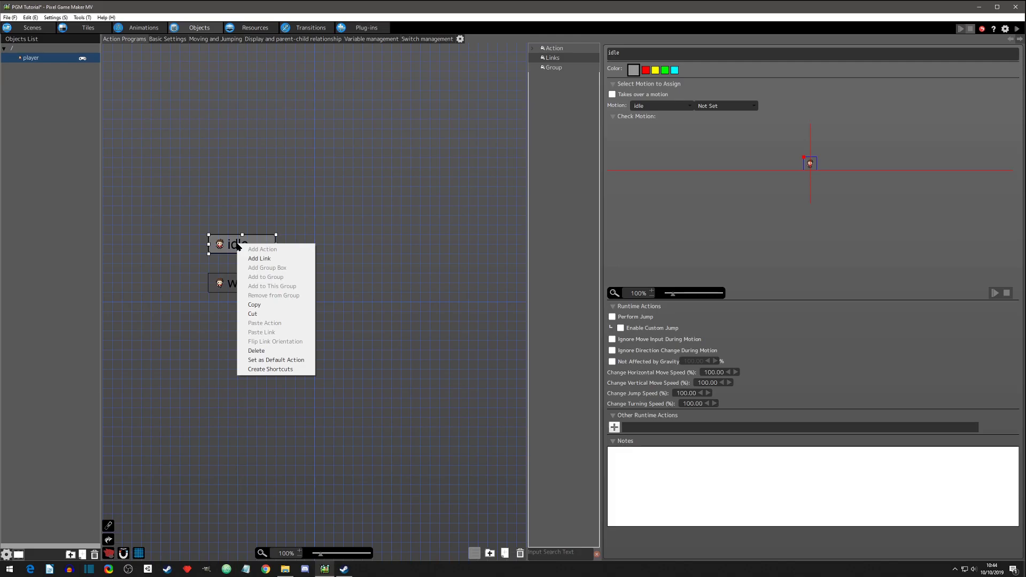
click(261, 260)
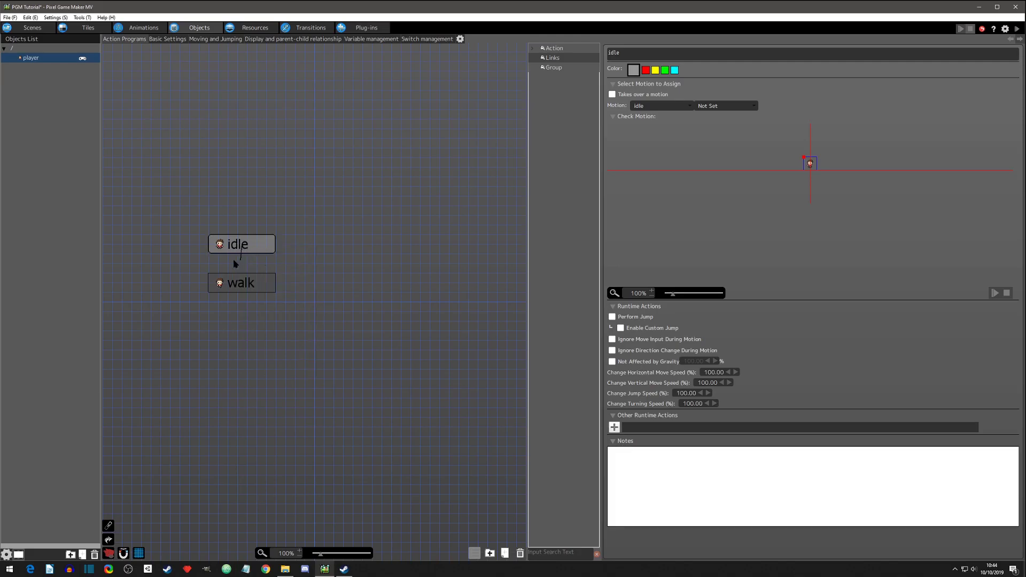
click(242, 281)
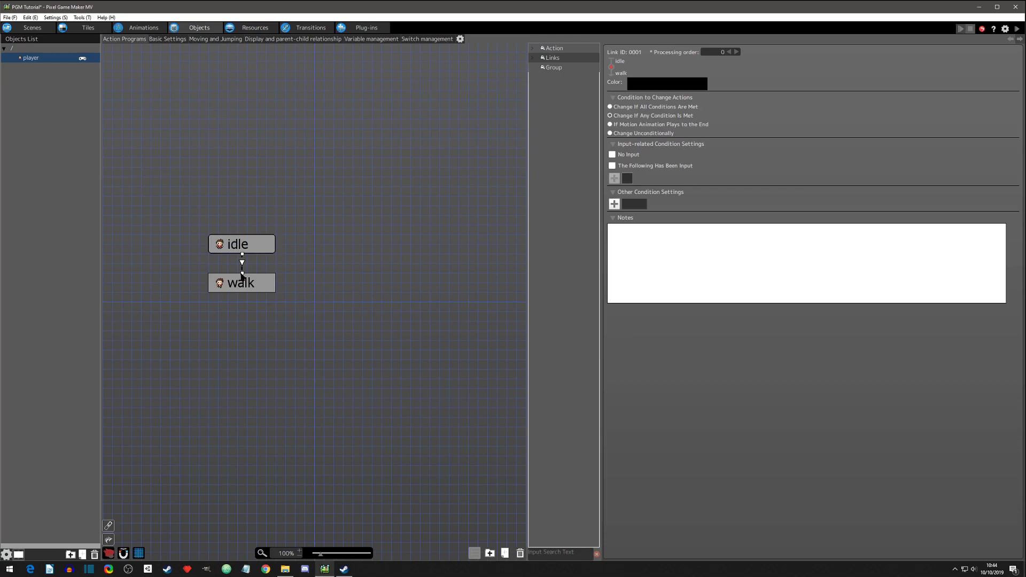
Step: Shift the idle-to-walk link to the left end of the action boxes and move the walk action farther below idle
drag(242, 262, 217, 284)
click(231, 263)
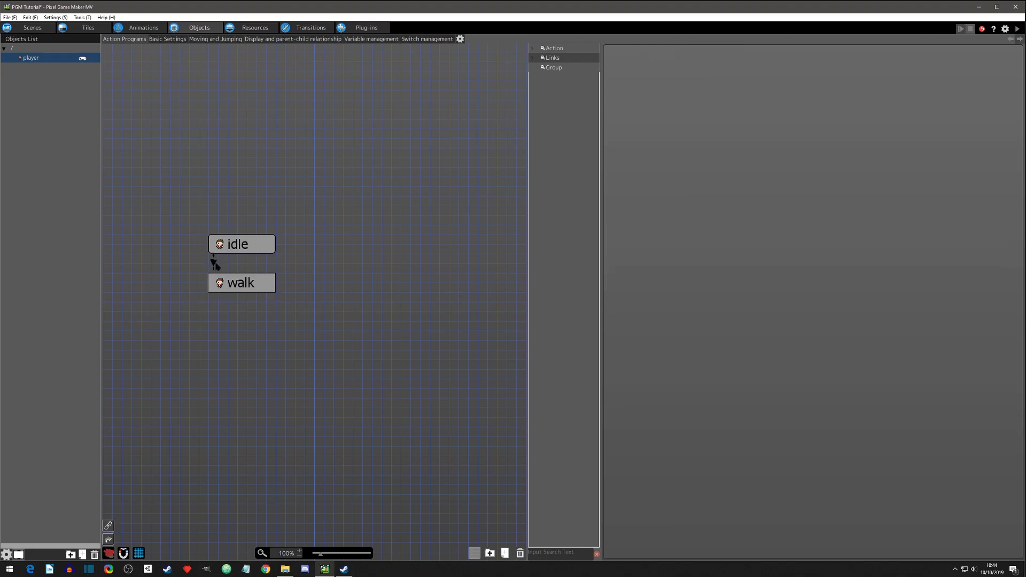
click(230, 284)
drag(231, 284, 230, 322)
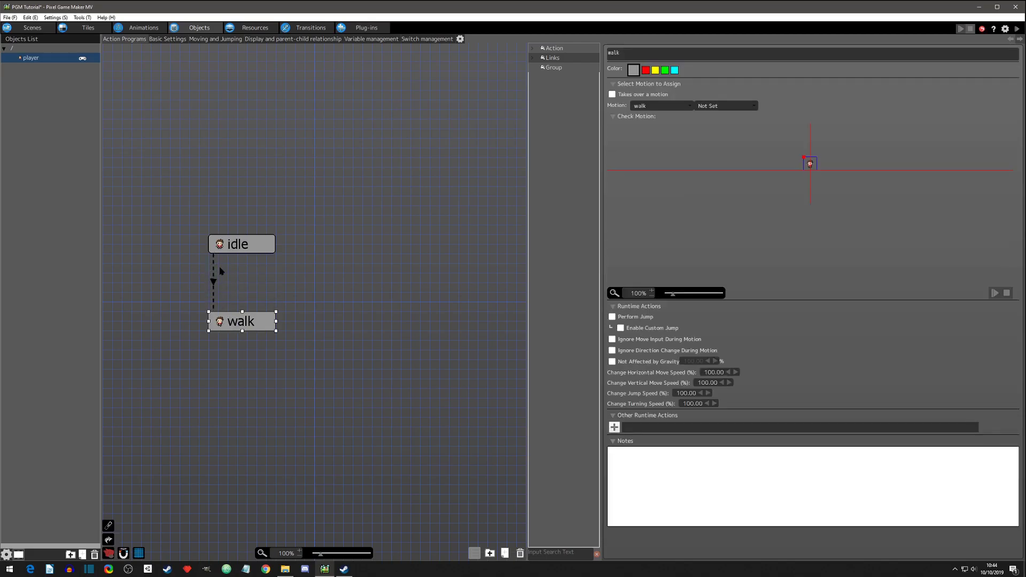
click(221, 271)
click(218, 315)
click(214, 281)
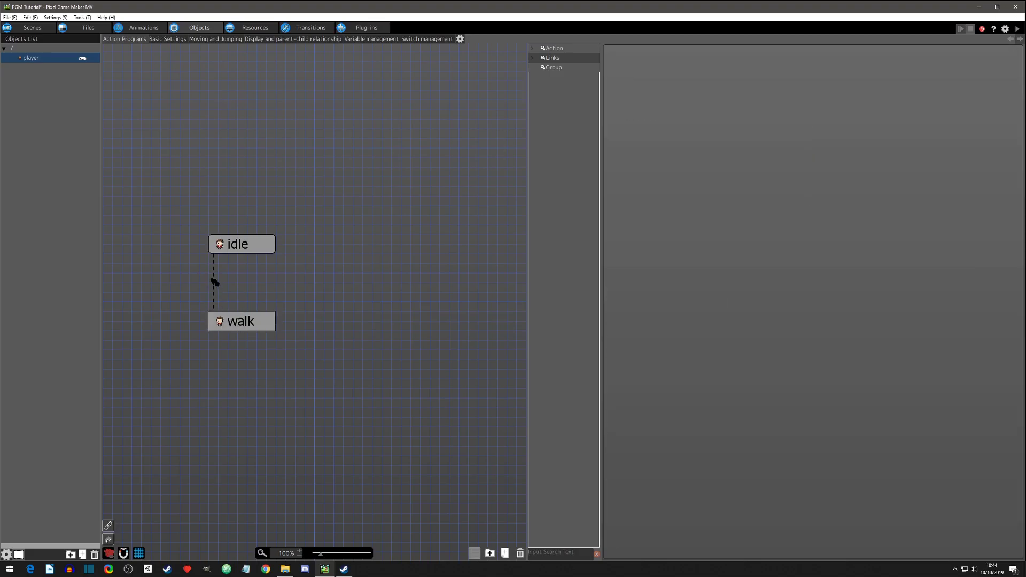
Step: Test play the game with the idle-to-walk link in place, move the player downward, and close the game window
click(32, 28)
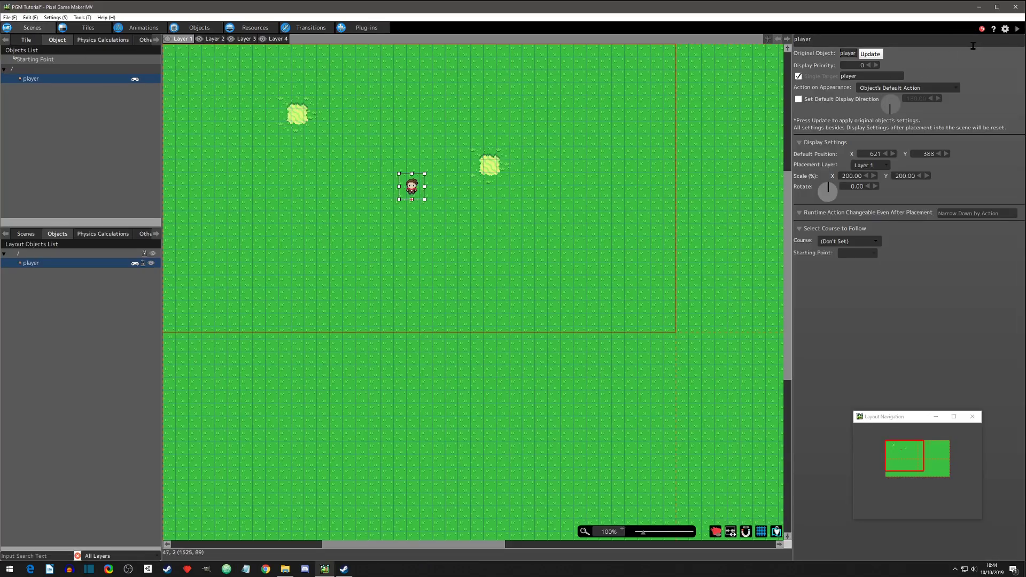
click(200, 27)
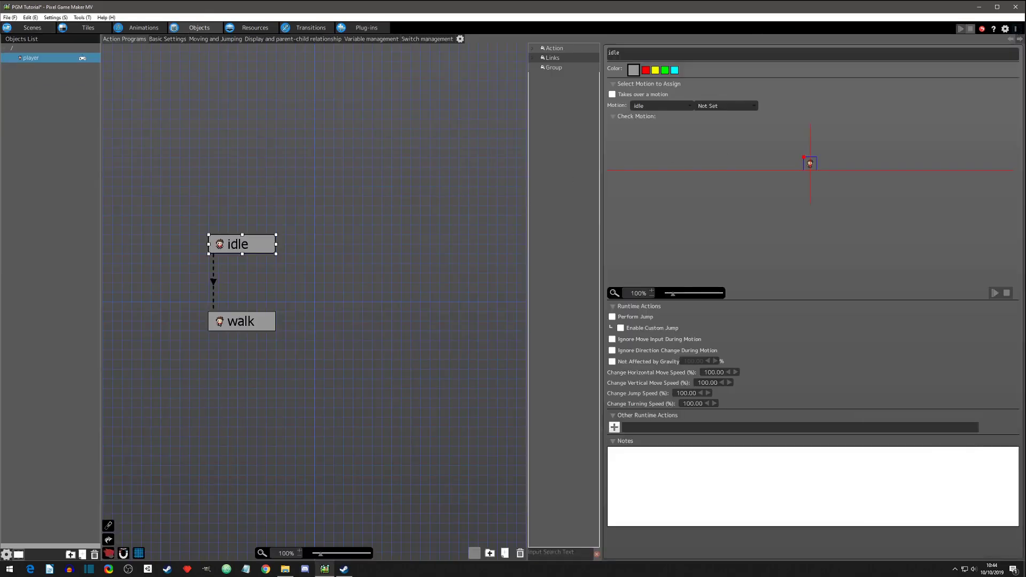
click(1017, 28)
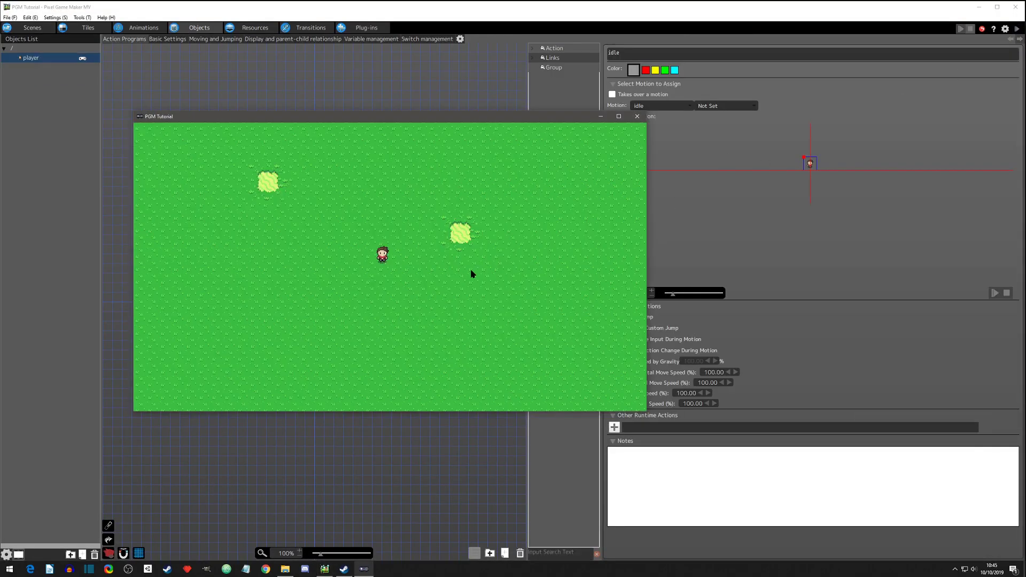
key(Down)
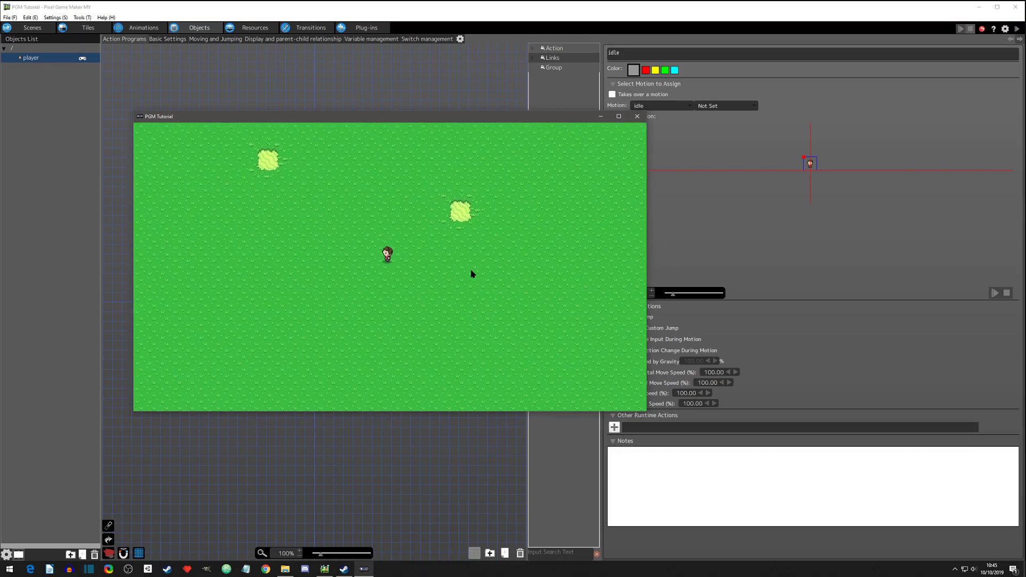
key(Down)
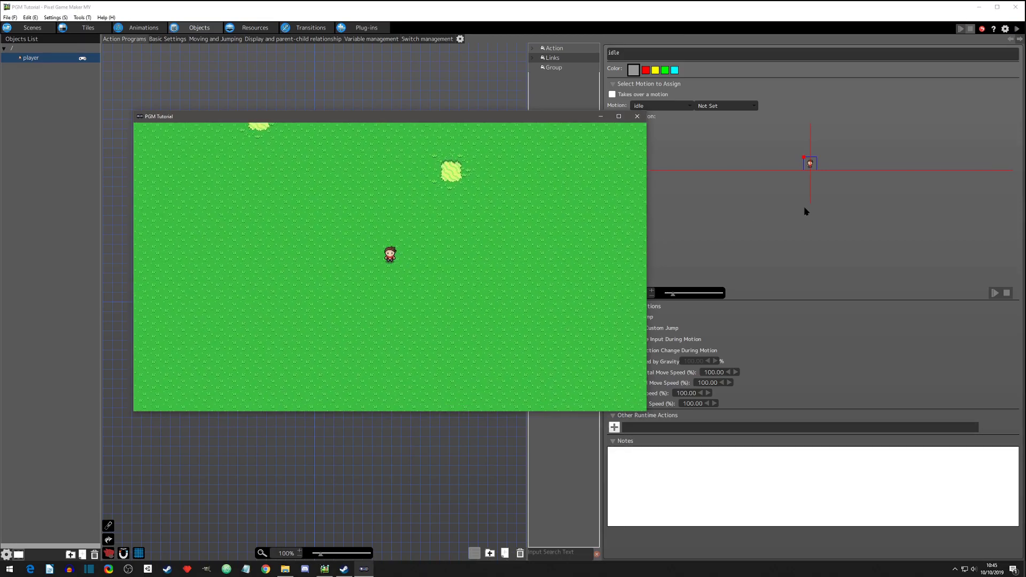
click(637, 116)
Step: Look through the other-condition options available for the idle-to-walk link, then close them without adding any
click(213, 282)
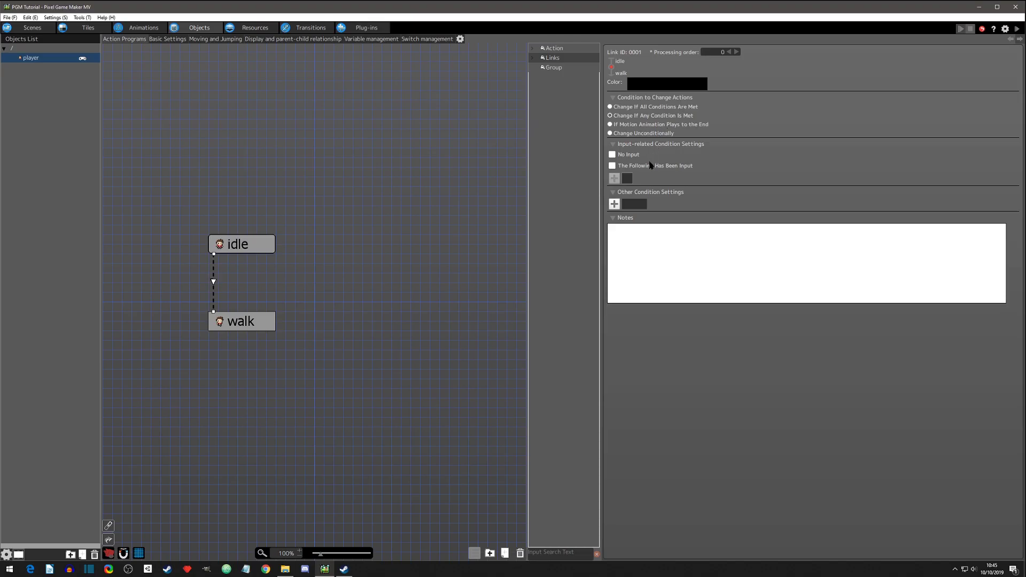
click(615, 205)
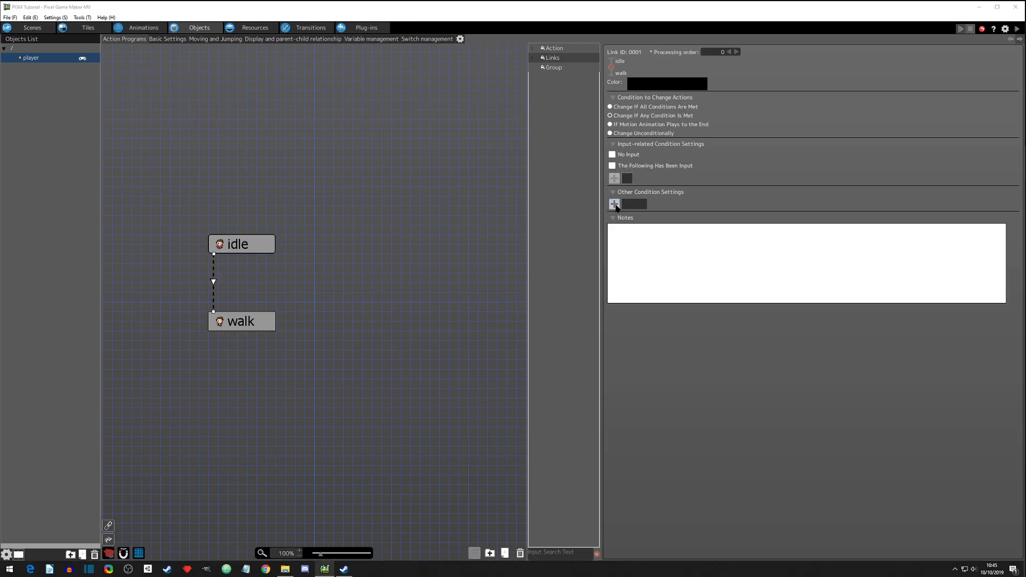
click(378, 138)
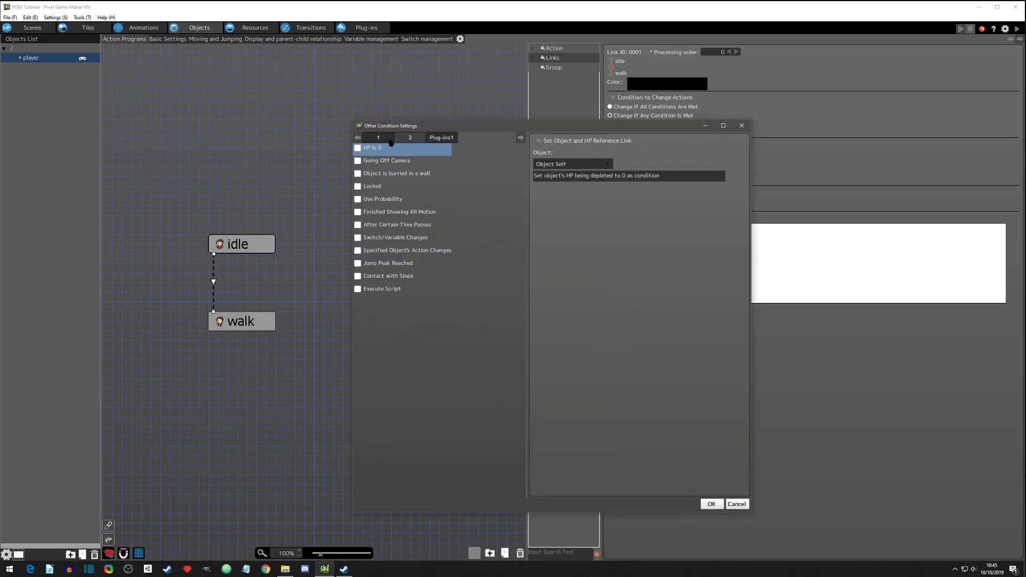
click(378, 141)
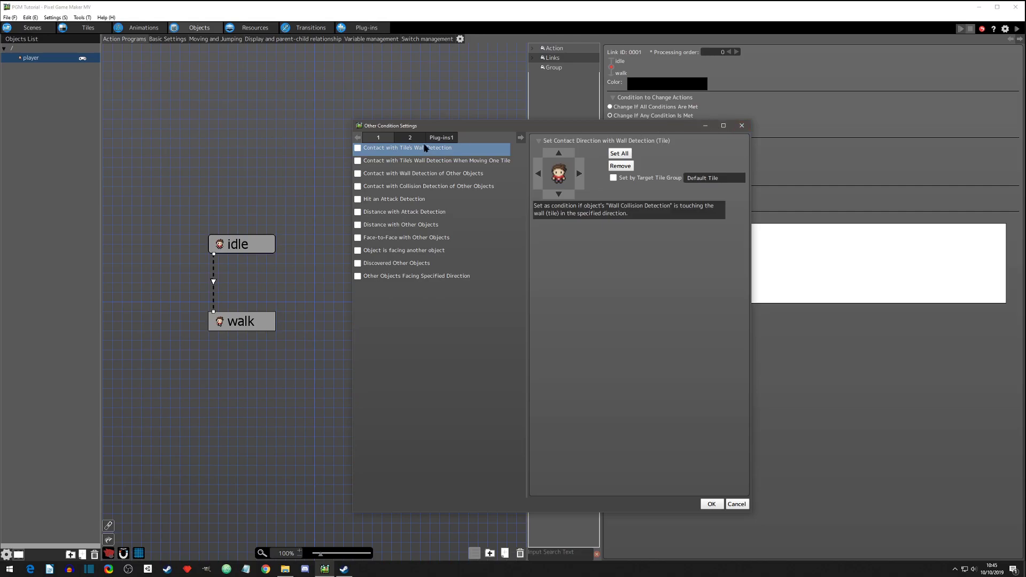
click(742, 126)
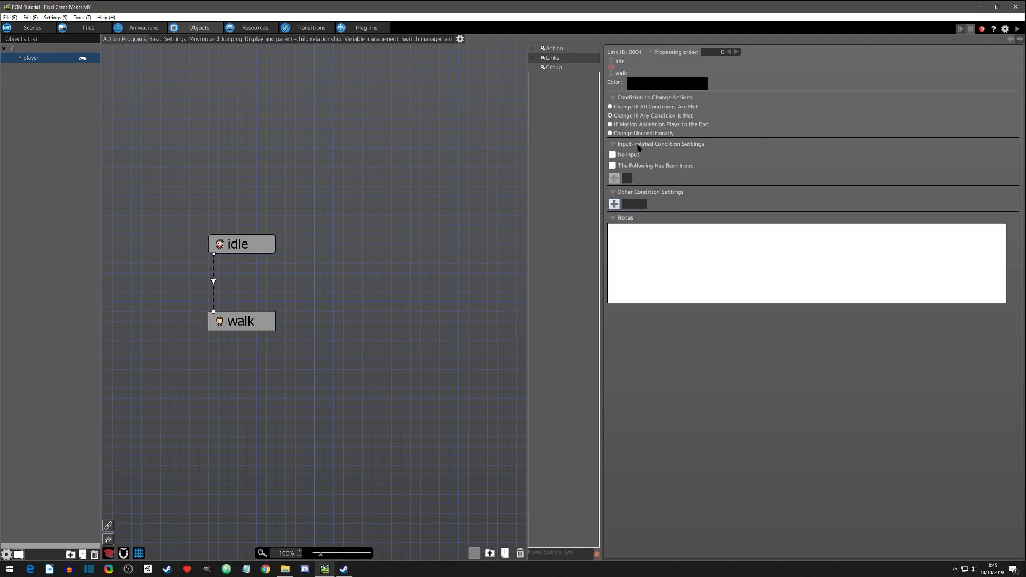
Step: Make the idle-to-walk link respond to specified inputs and add the ↑ control key with trigger type Pressed
click(613, 166)
click(614, 179)
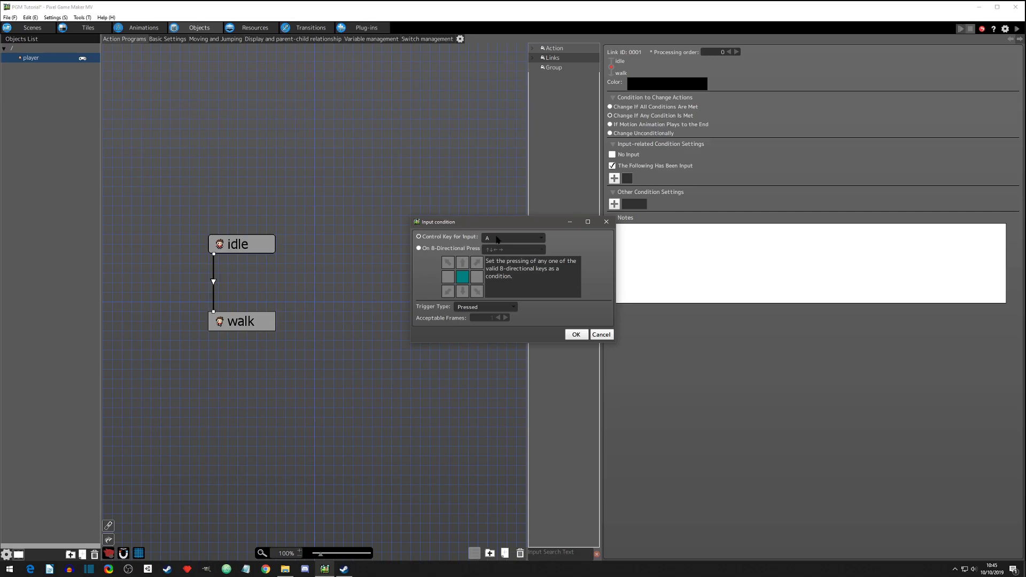
click(496, 240)
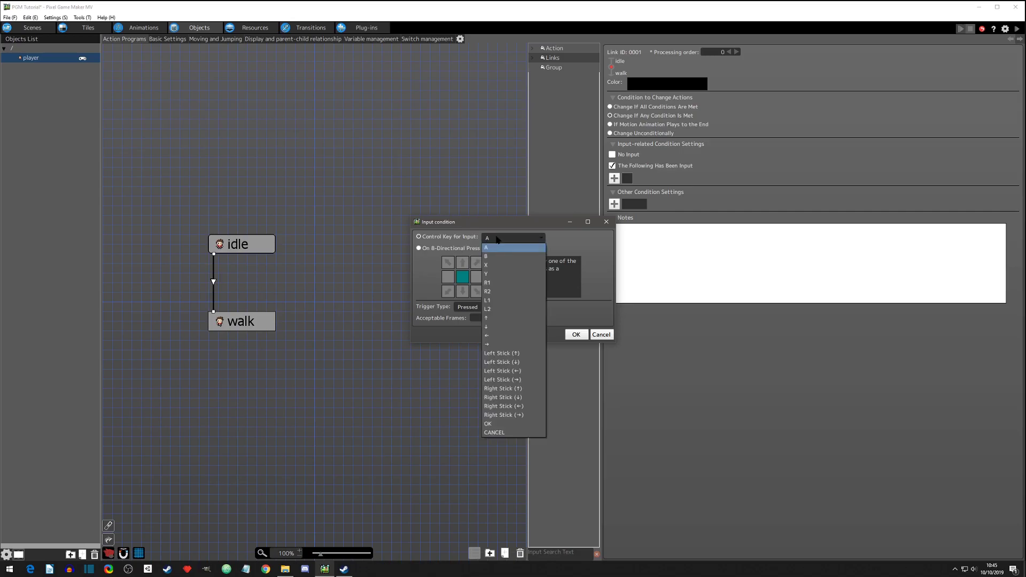
click(491, 319)
click(488, 308)
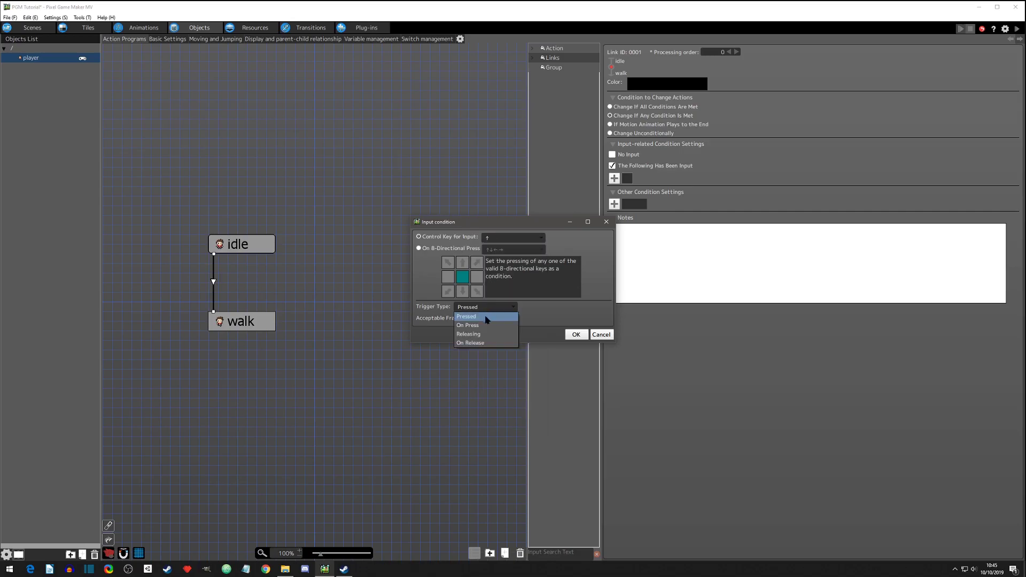
click(486, 318)
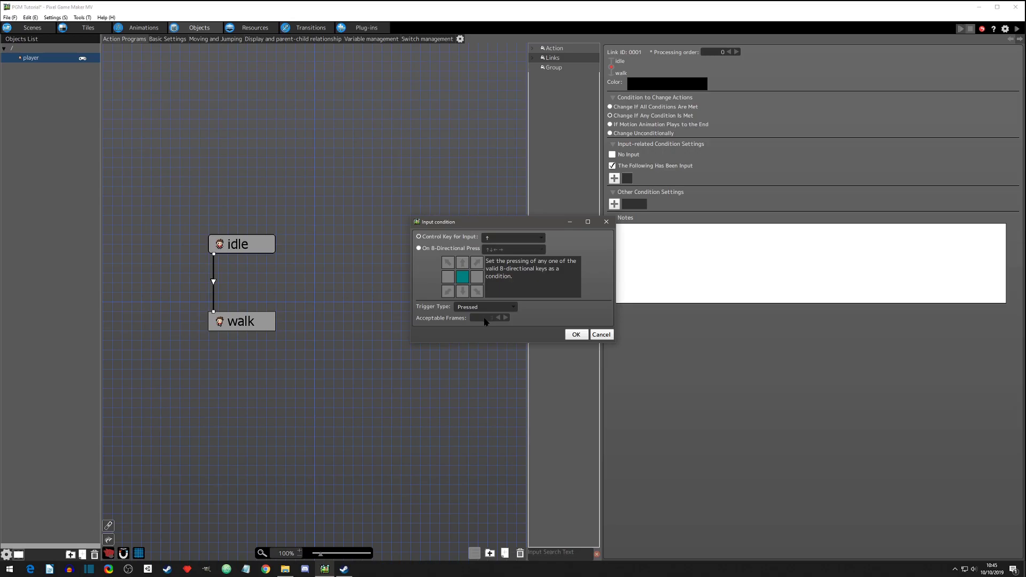
click(576, 334)
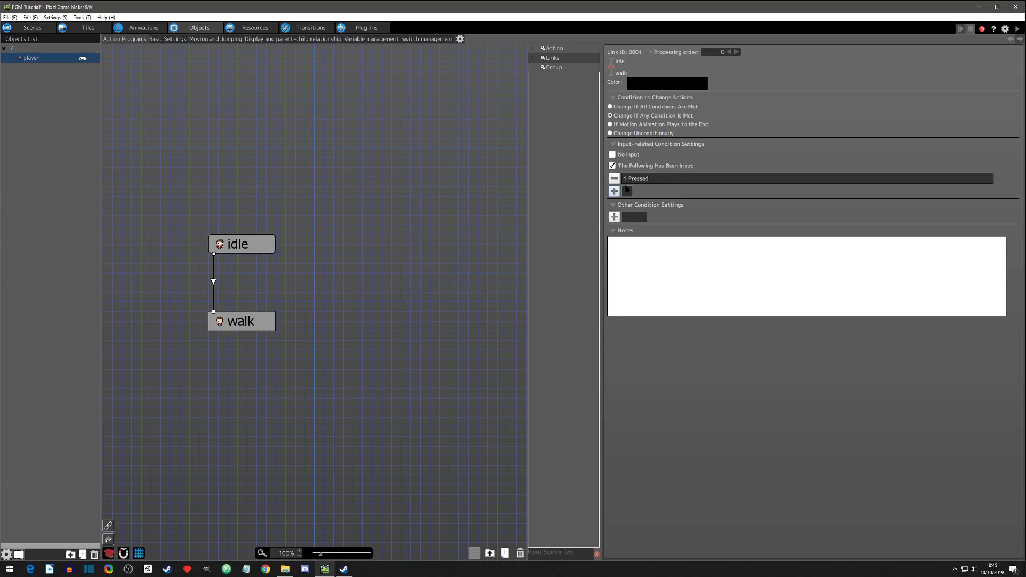
Step: Add the ↓ control key with the Pressed trigger to the idle-to-walk link's input conditions
click(614, 191)
click(499, 237)
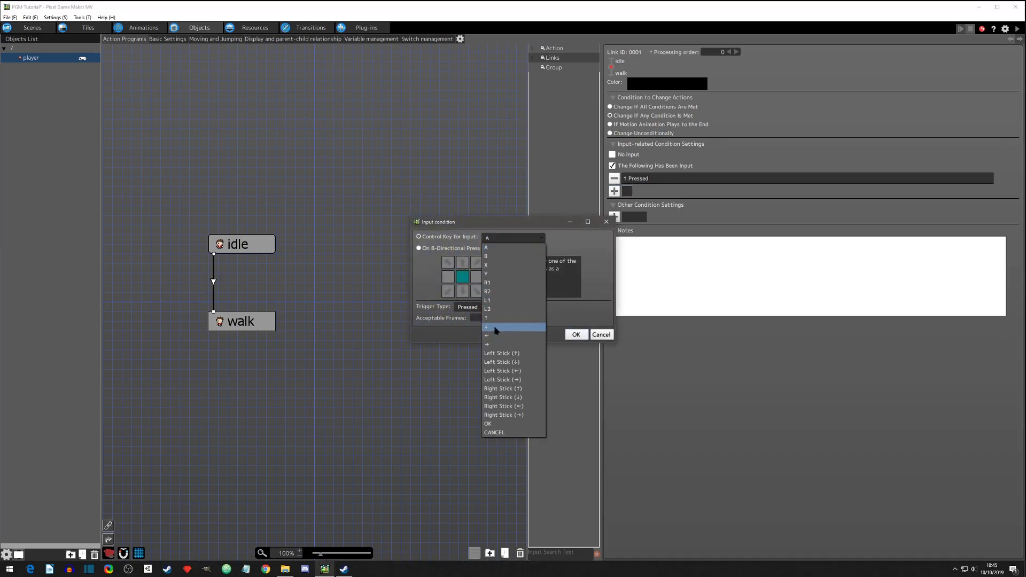
click(496, 327)
click(576, 335)
Step: Add the ← and → control keys, each with the Pressed trigger, to the idle-to-walk link's input conditions
click(614, 203)
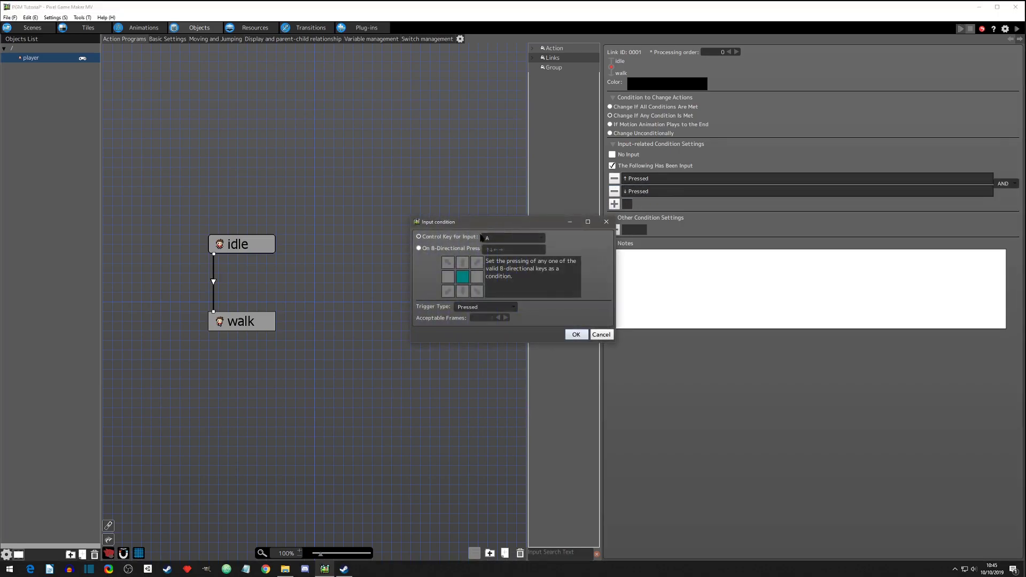
click(487, 238)
click(500, 337)
click(576, 334)
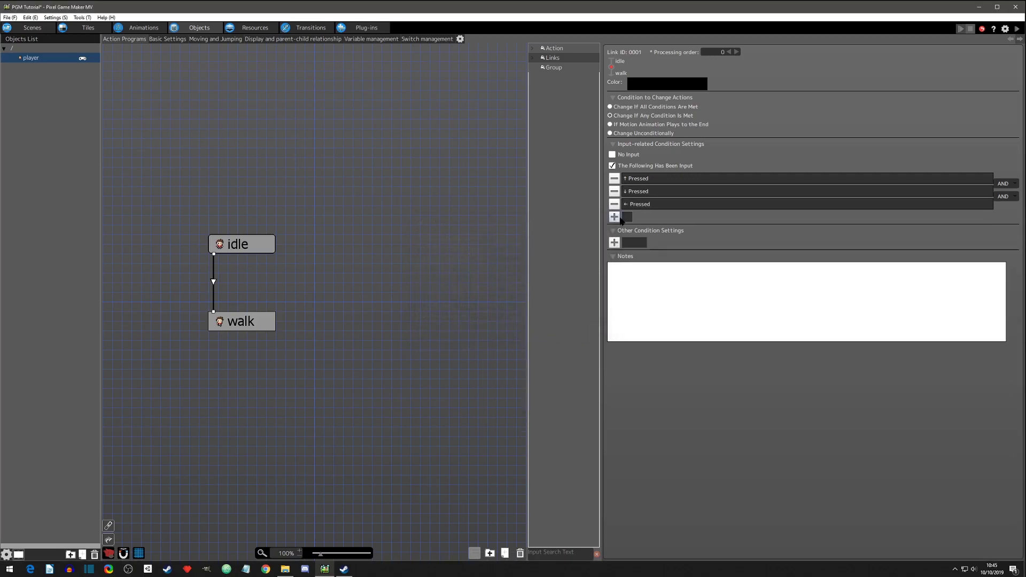
click(615, 216)
click(511, 239)
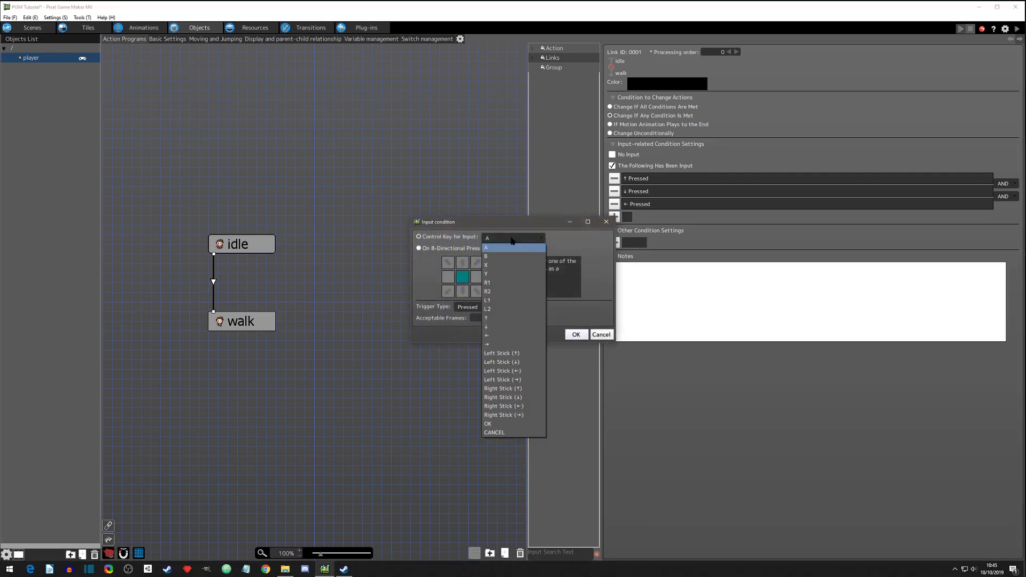
click(505, 345)
click(571, 336)
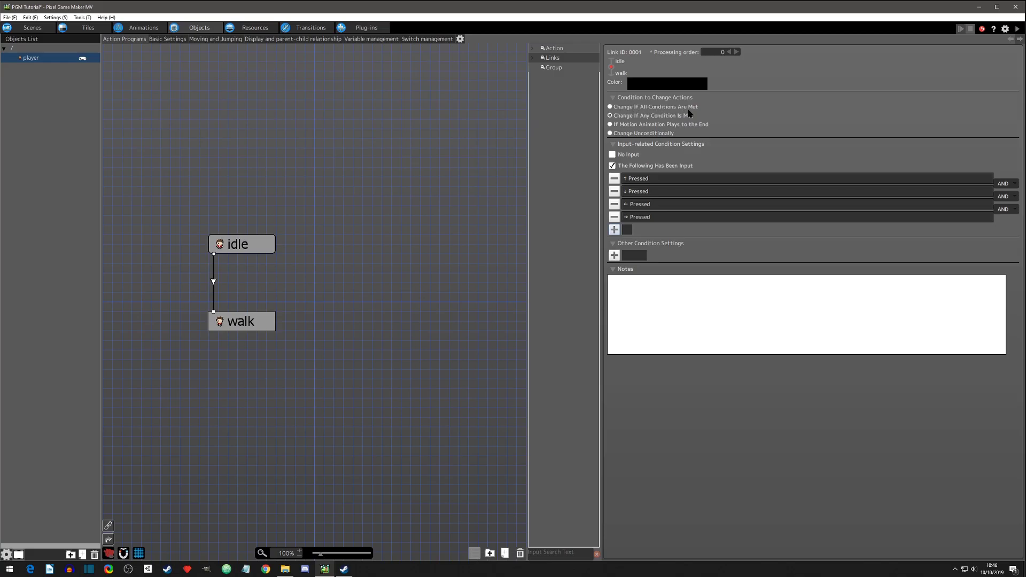
Step: Try adding an HP Is 0 condition to the idle-to-walk link and requiring all conditions to be met
click(614, 255)
click(393, 200)
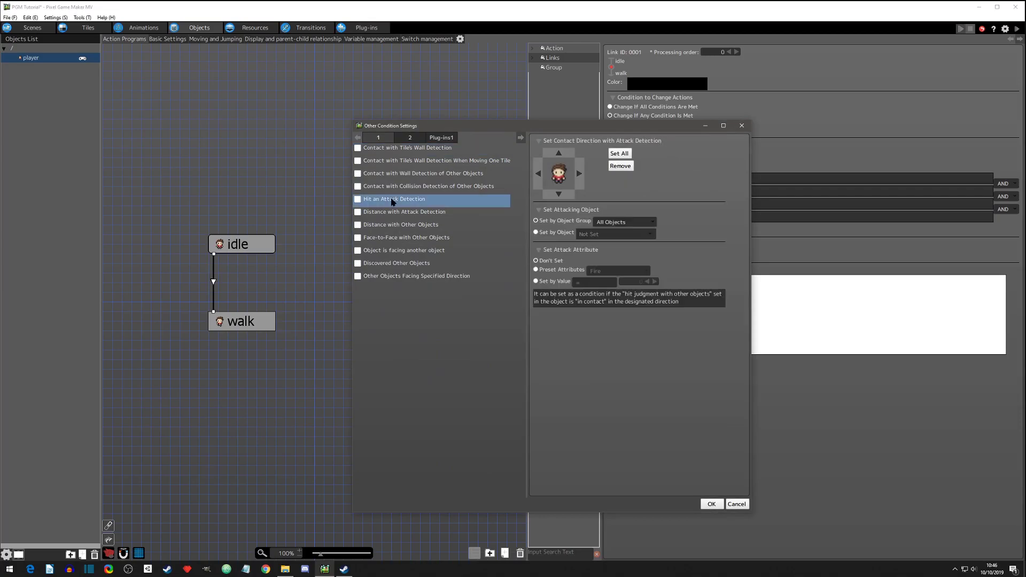
click(401, 139)
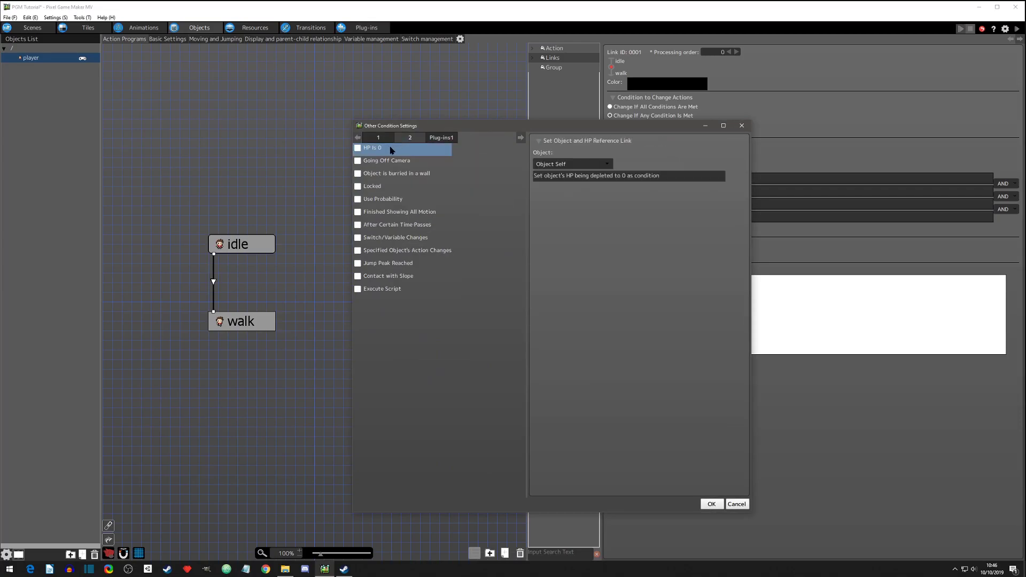
click(712, 504)
click(554, 302)
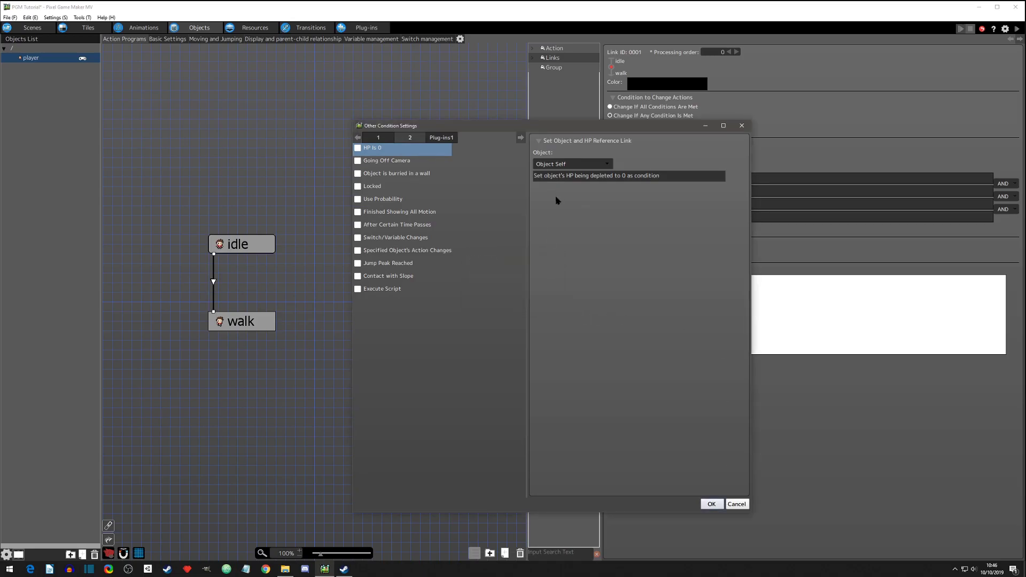
click(575, 164)
click(577, 184)
click(712, 505)
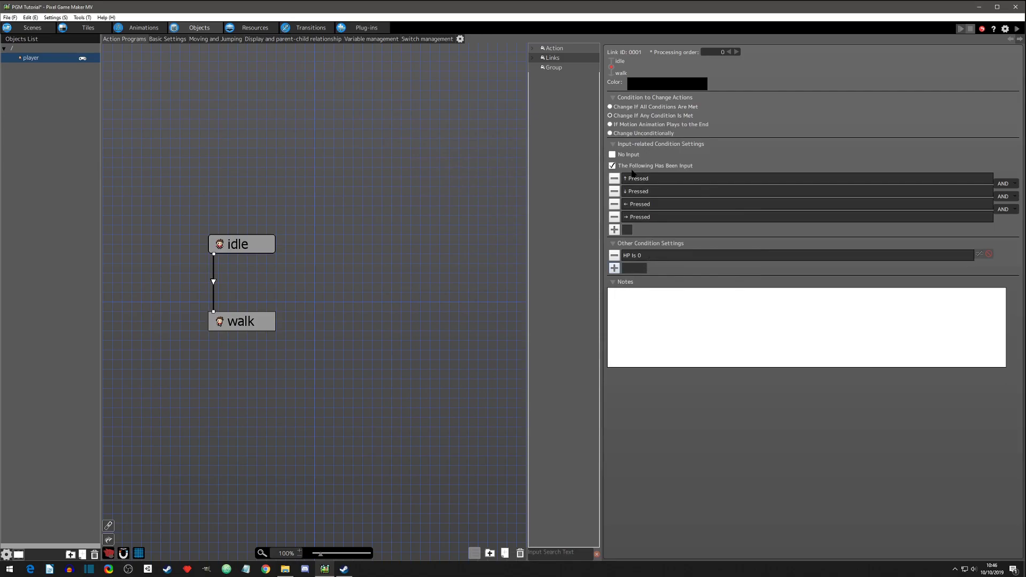
click(610, 107)
click(662, 259)
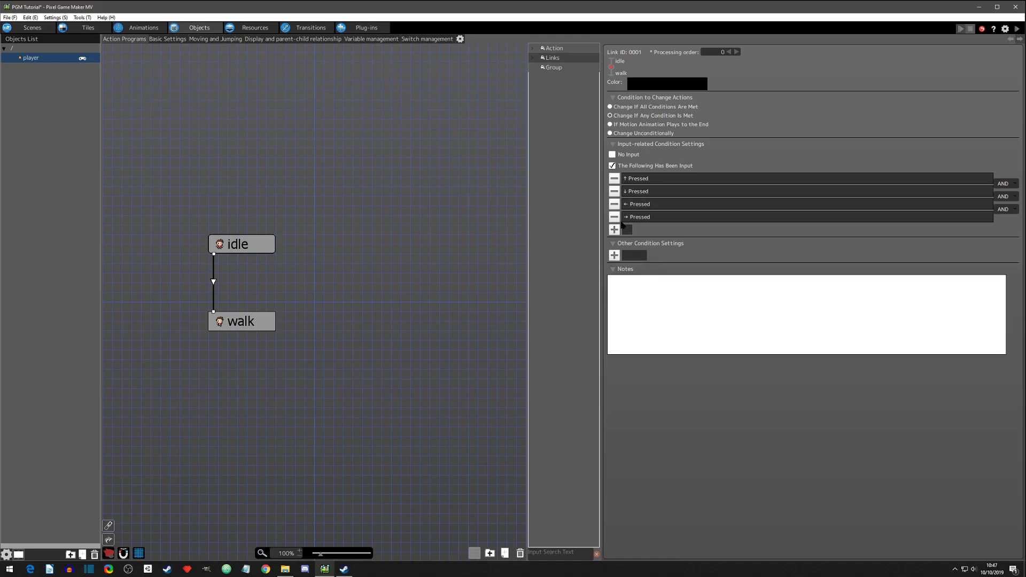
Step: Change the AND operators joining the idle-to-walk link's four arrow-key inputs so that any one direction suffices
click(1008, 196)
click(1007, 201)
click(1008, 197)
click(1007, 214)
click(1007, 210)
click(1006, 227)
Step: Test play the game with the arrow-key conditions, walk the player in all four directions, and close the game window
click(241, 323)
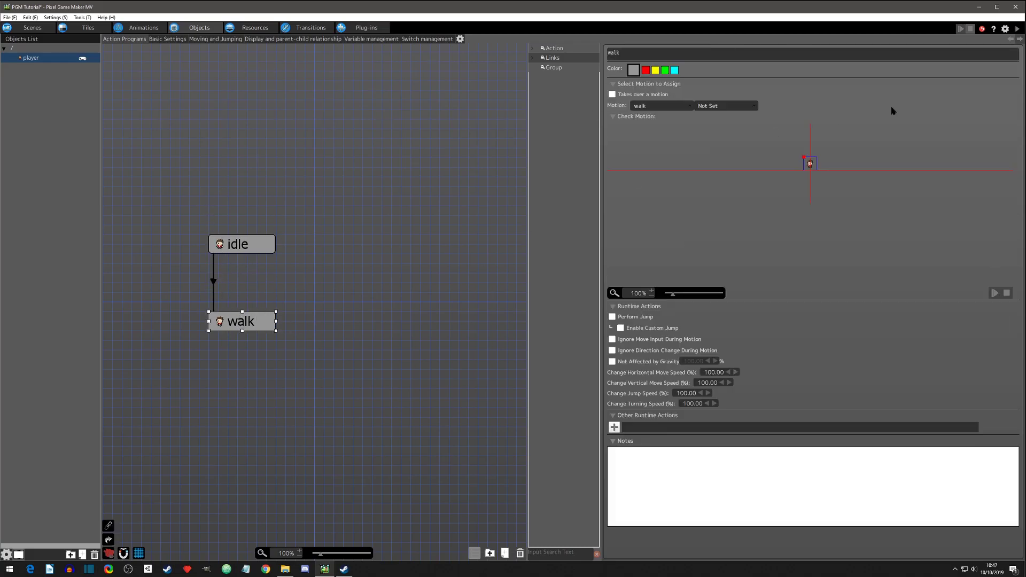
key(F5)
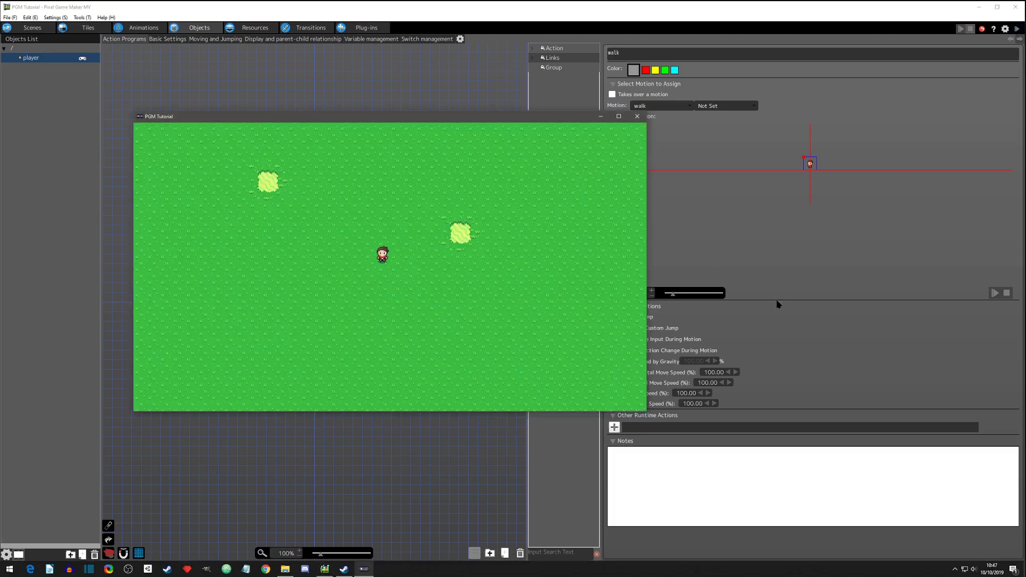
key(Left)
key(Up)
key(Right)
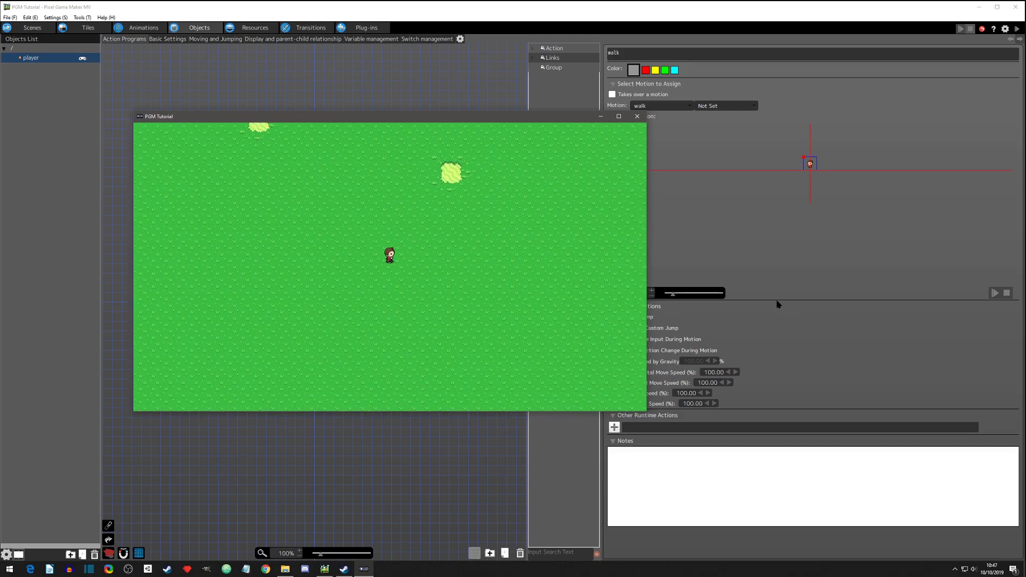
key(Up)
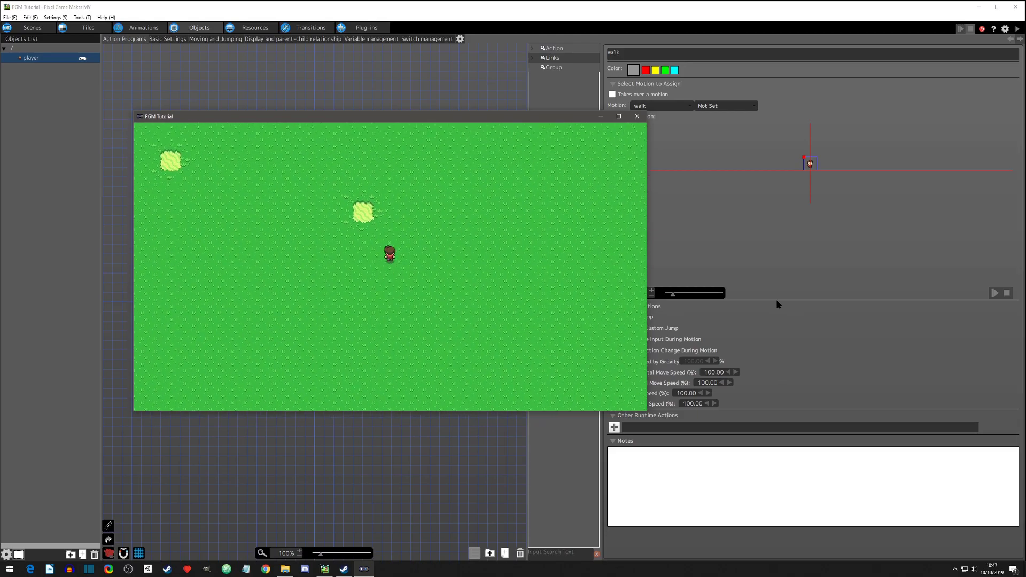
key(Down)
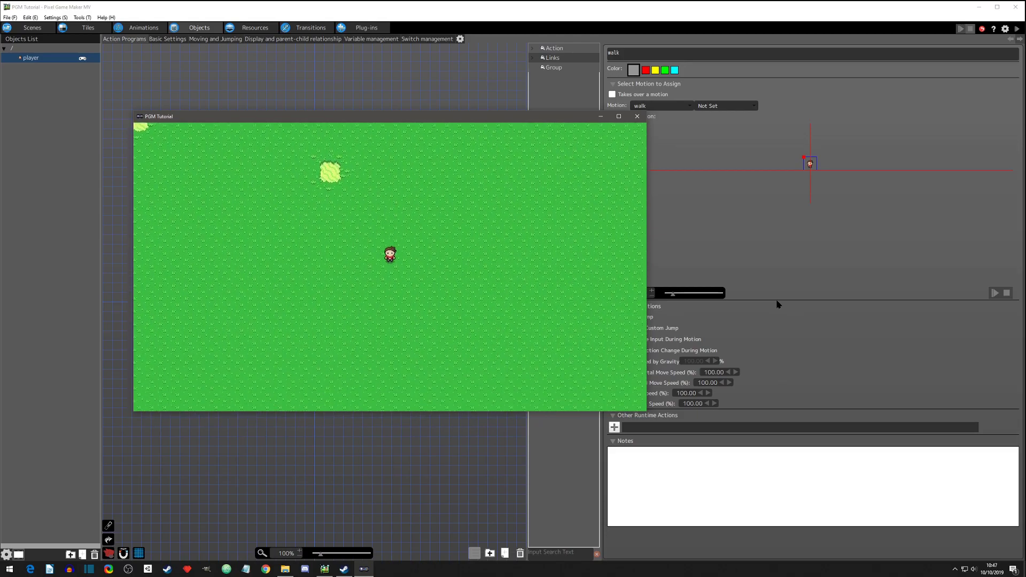
key(Down)
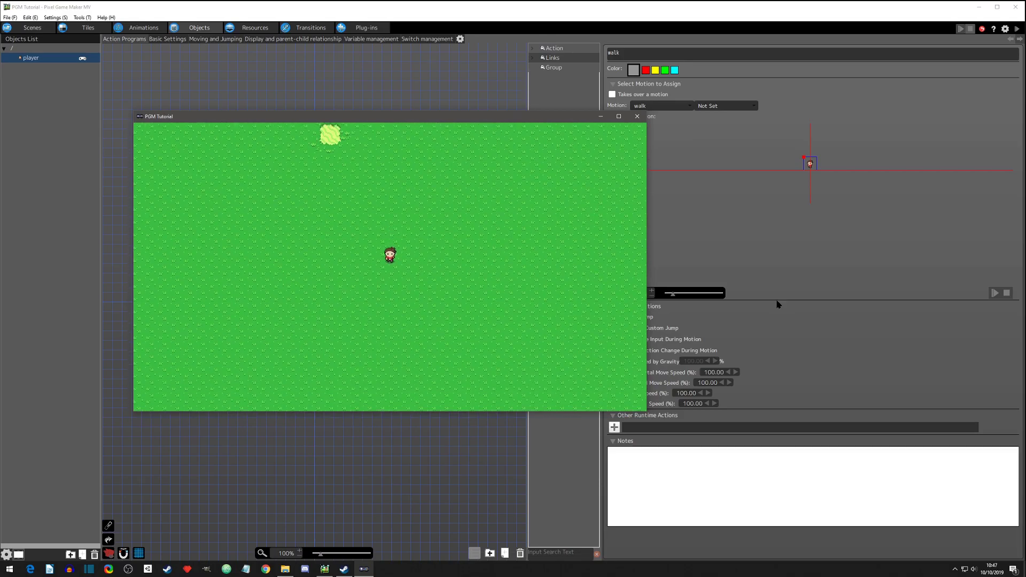
key(Left)
key(Up)
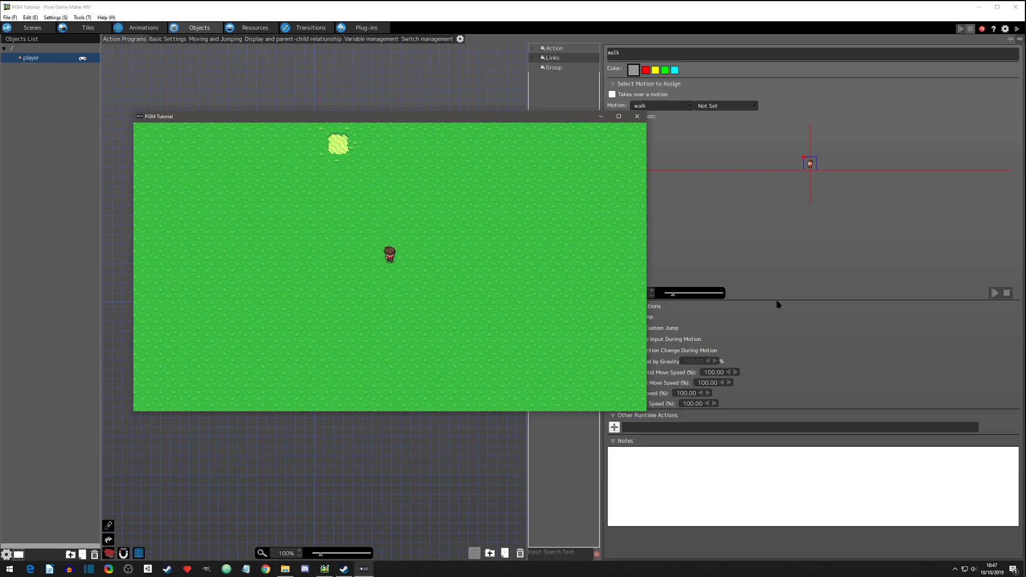
click(638, 118)
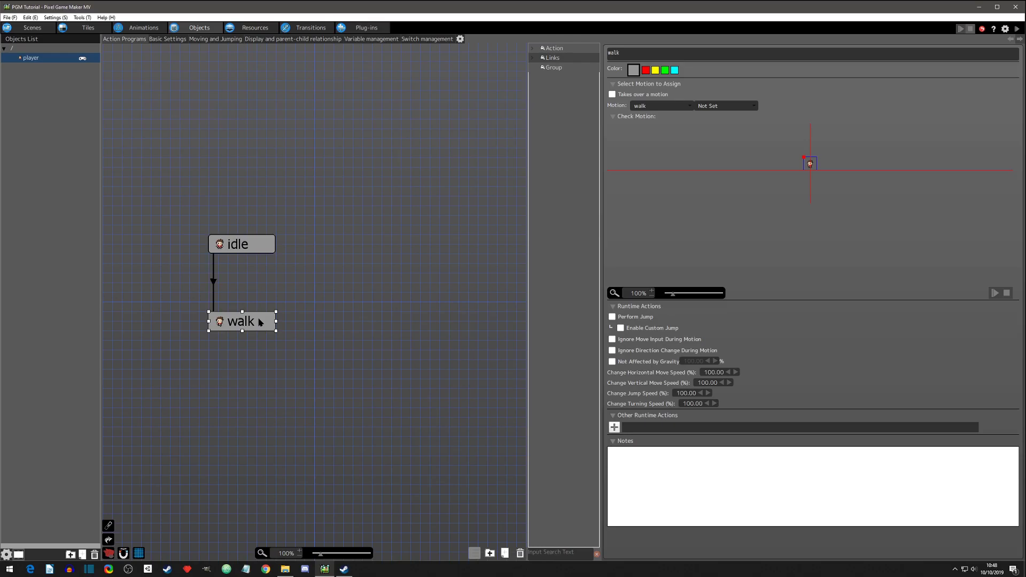
Step: Add a link from the walk action back to the idle action
right_click(260, 323)
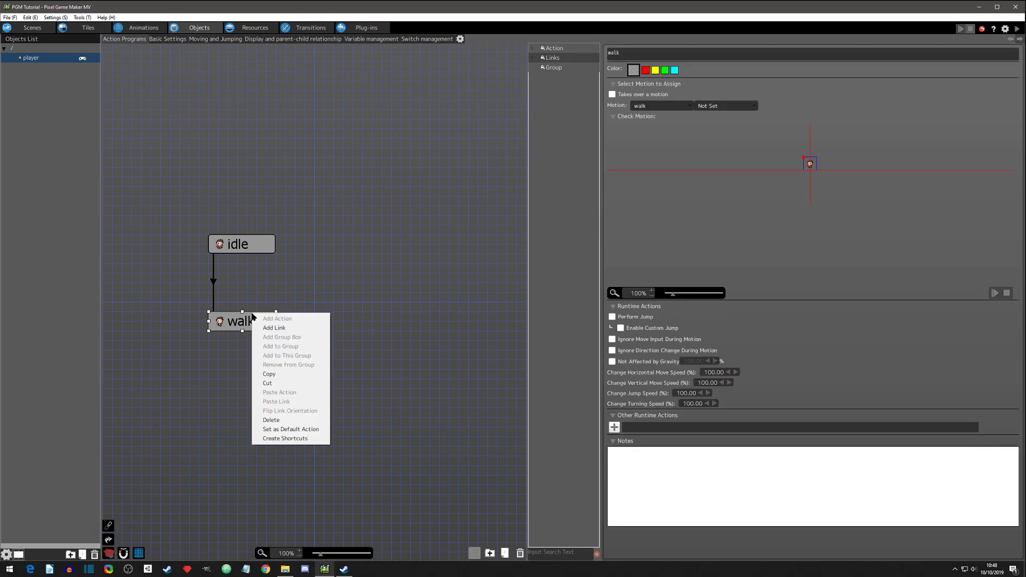
click(271, 328)
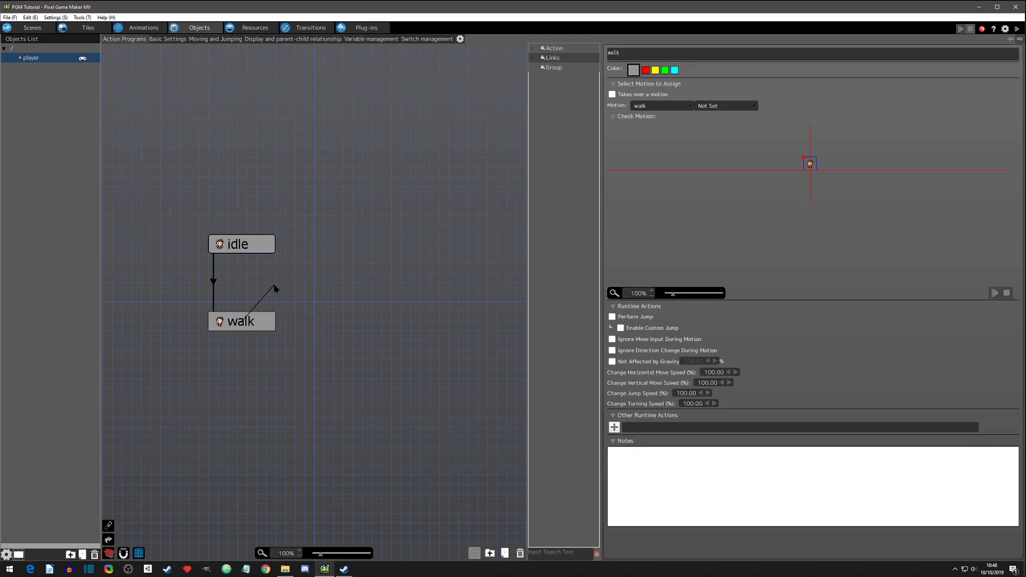
click(248, 247)
Step: Shift the walk-to-idle link to the right end of the action boxes and enable its No Input condition
click(272, 314)
click(241, 255)
drag(242, 255, 274, 256)
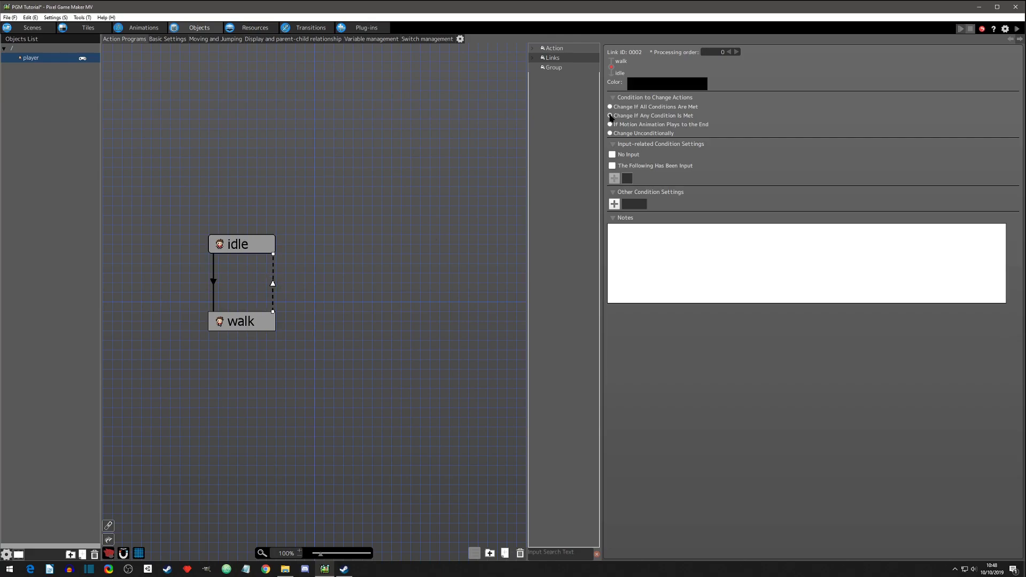
click(613, 154)
click(257, 249)
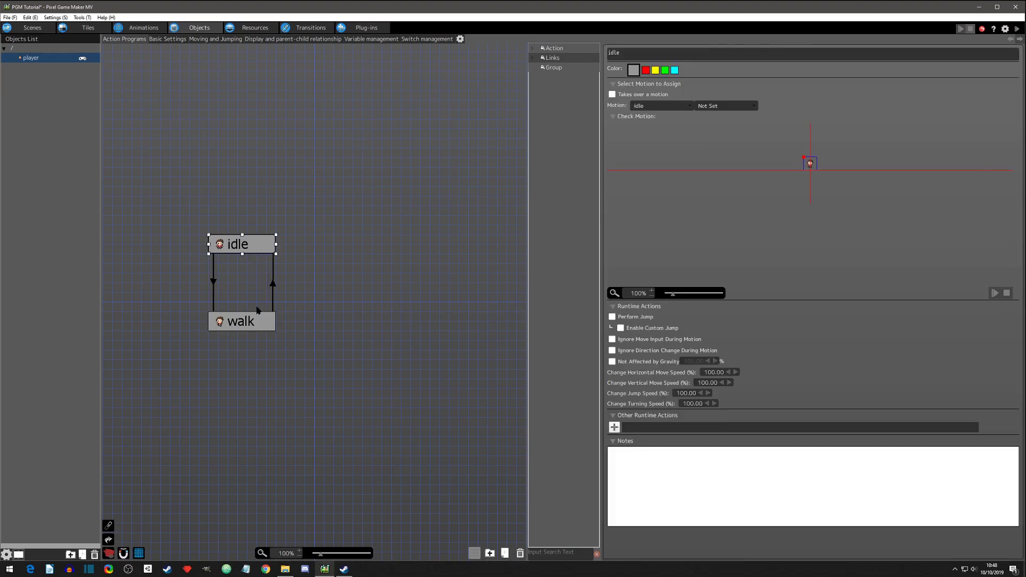
Step: Test play the game with both links in place, walking and stopping the player in different directions
click(1017, 28)
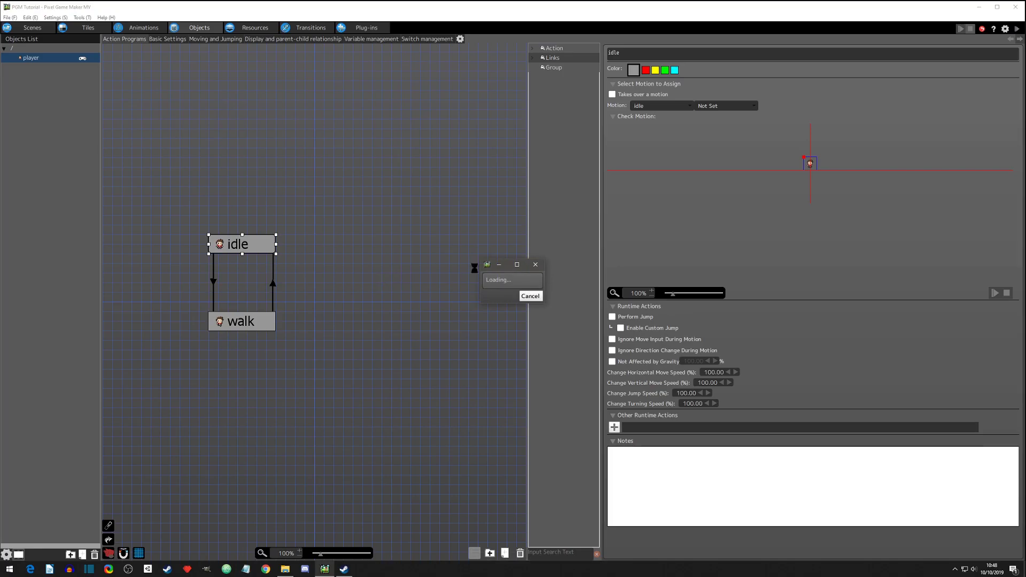
key(Down)
key(Right)
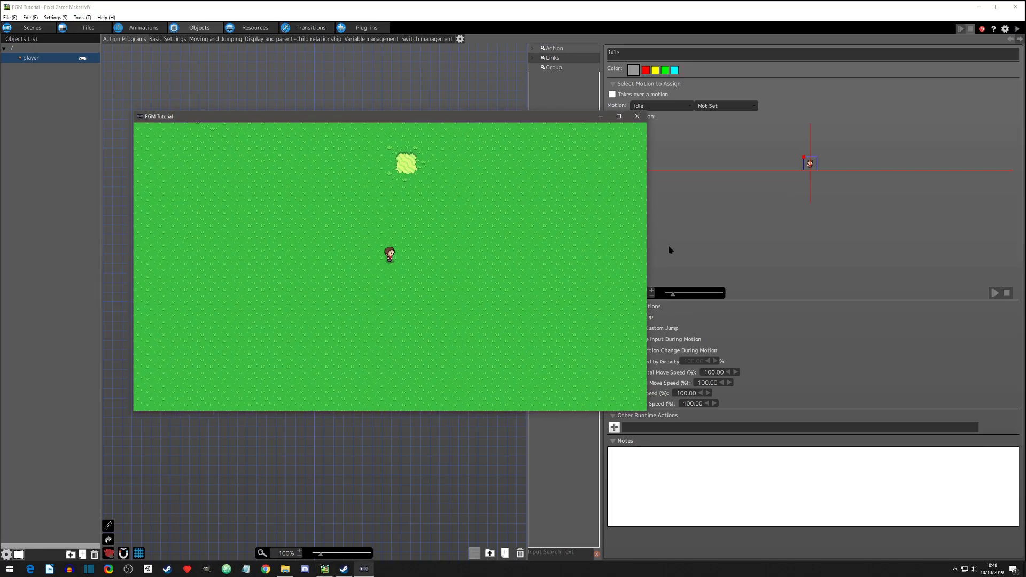
key(Right)
key(Up)
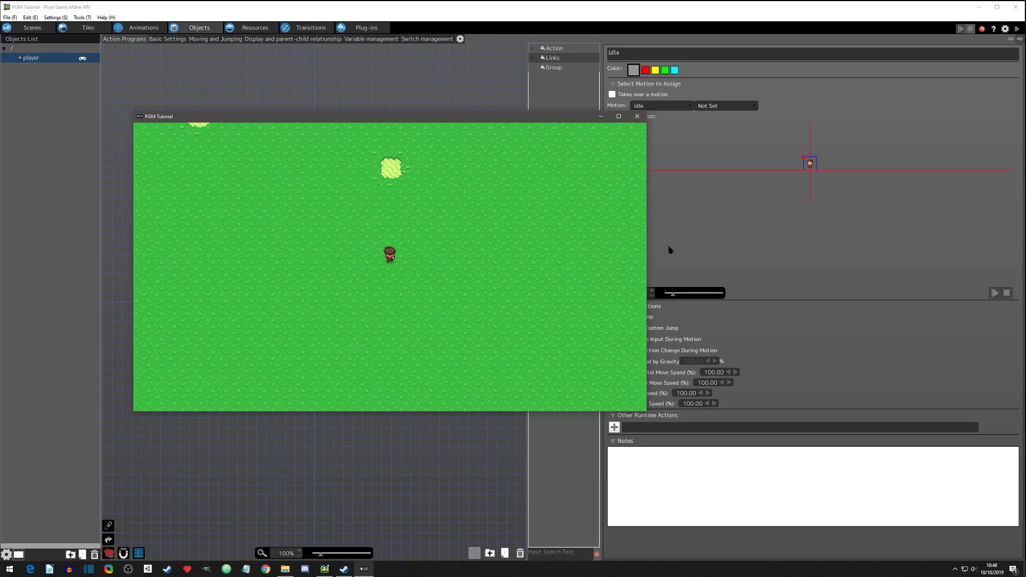
key(Down)
key(Right)
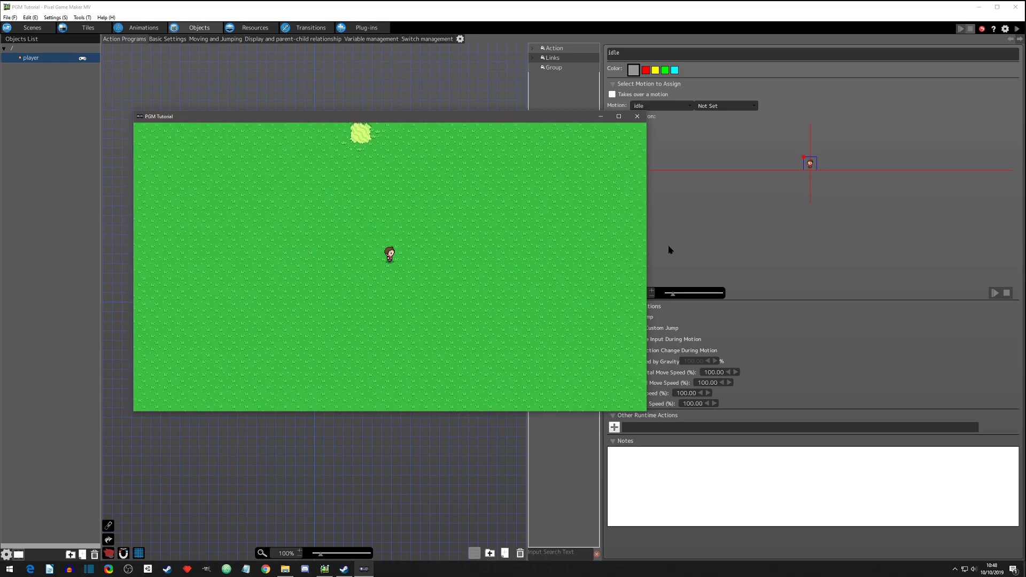
key(Up)
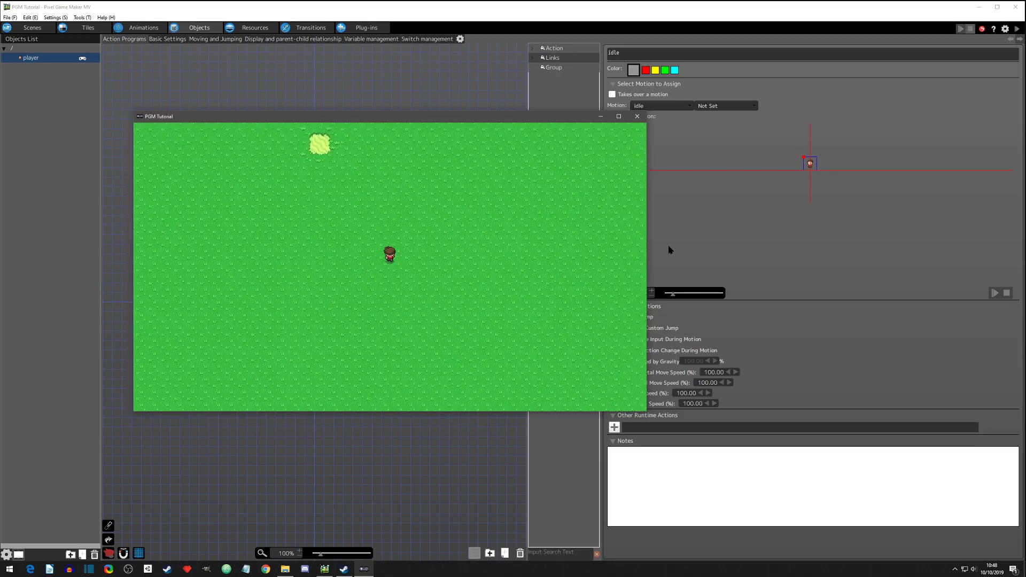
key(Down)
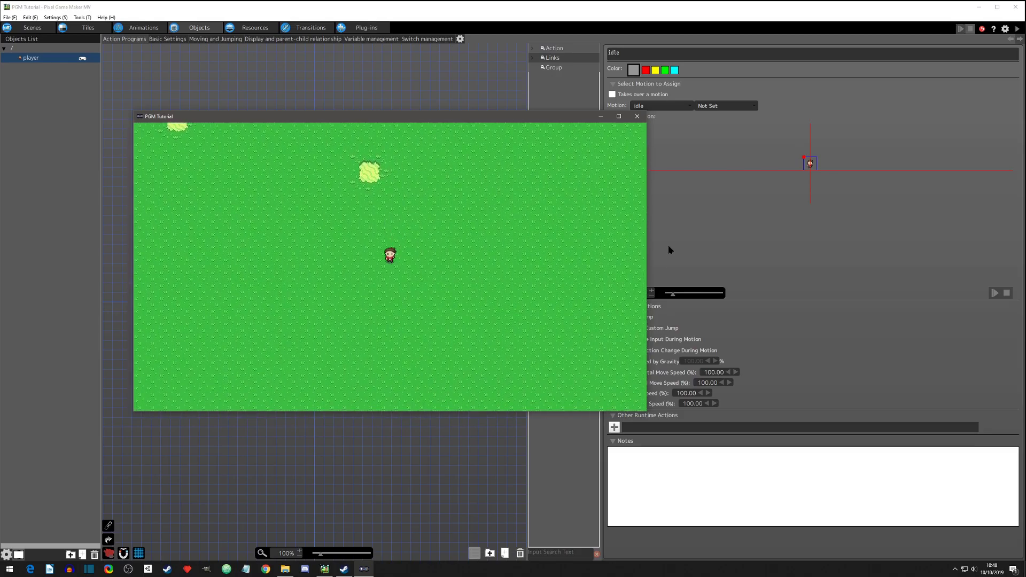
key(Down)
key(Right)
key(Left)
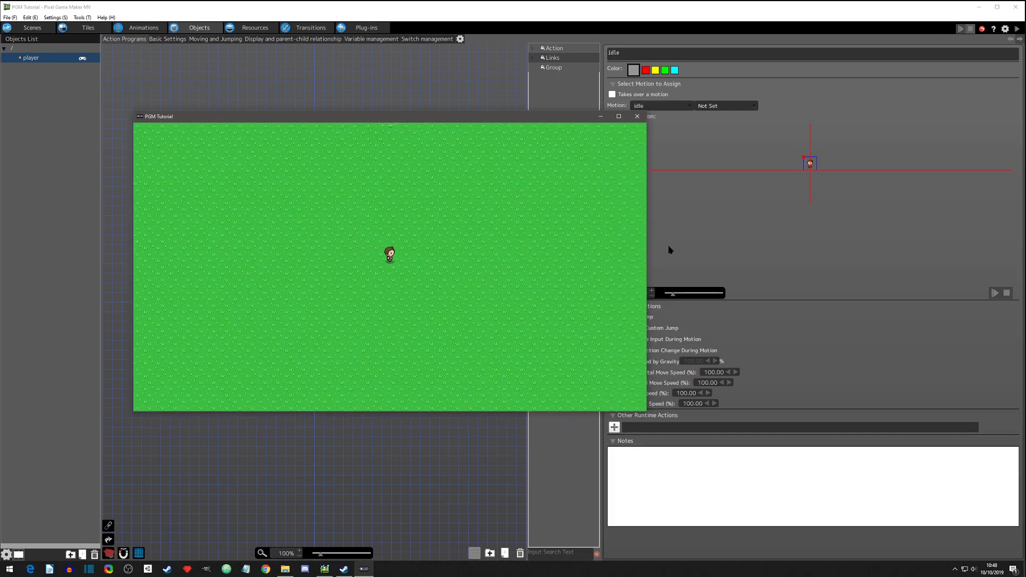
key(Right)
key(Down)
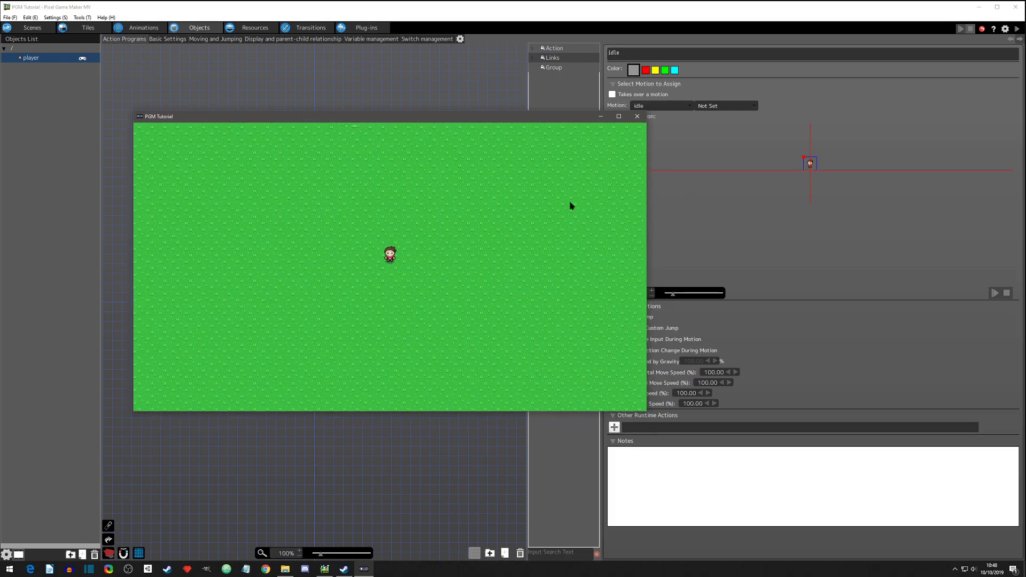